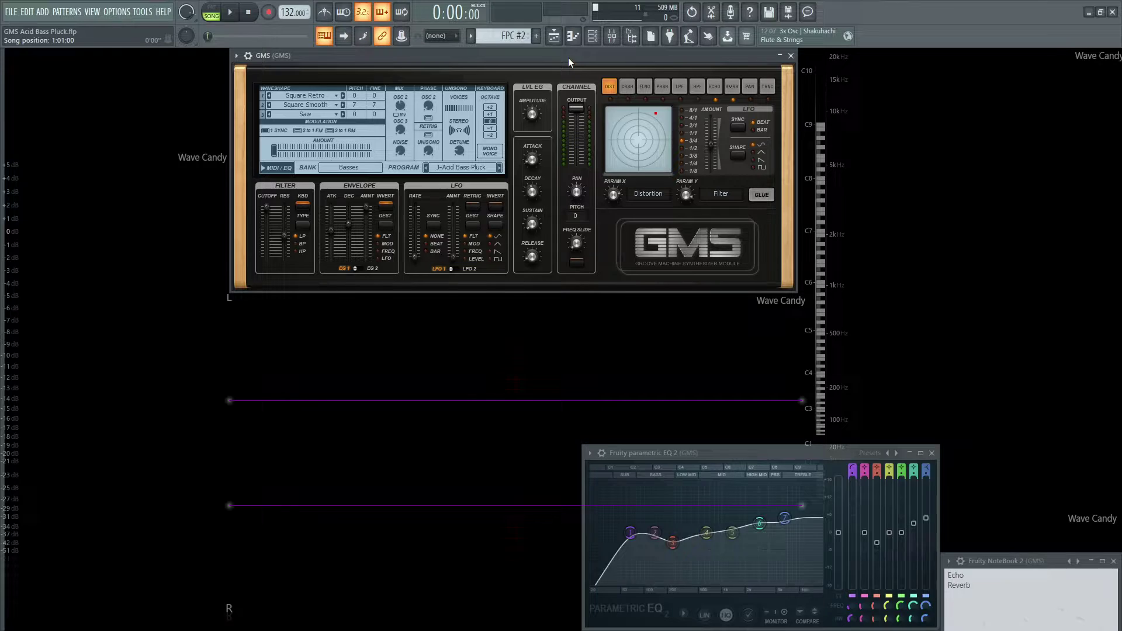
Play the song to hear the patch, then open the mixer, hide it and show it again.
{"action": "key", "text": "space"}
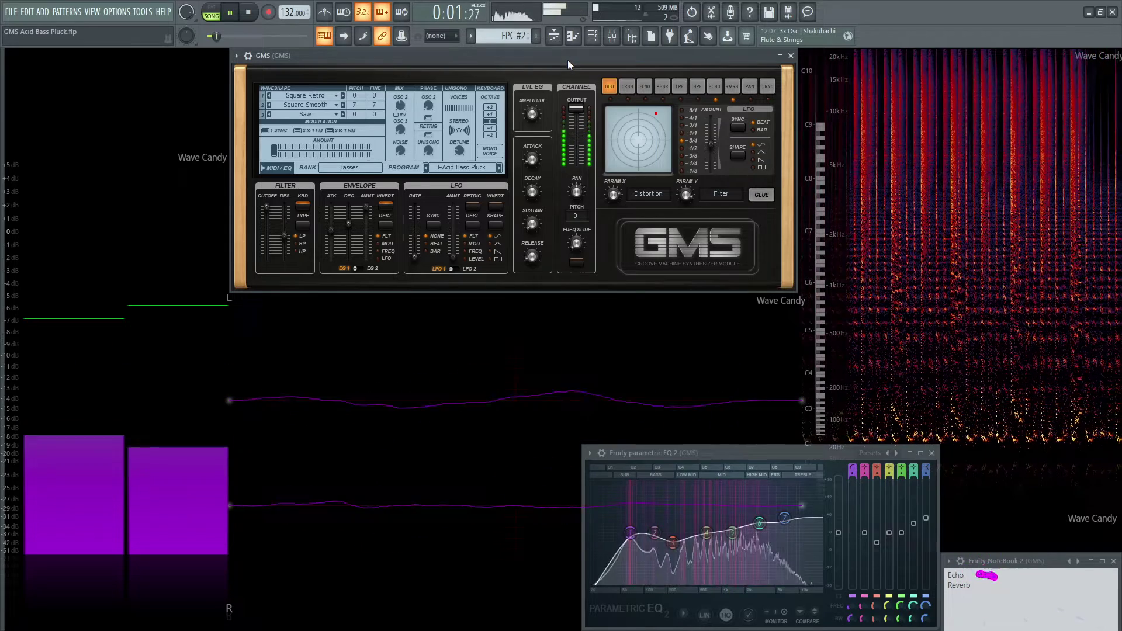
{"action": "key", "text": "space"}
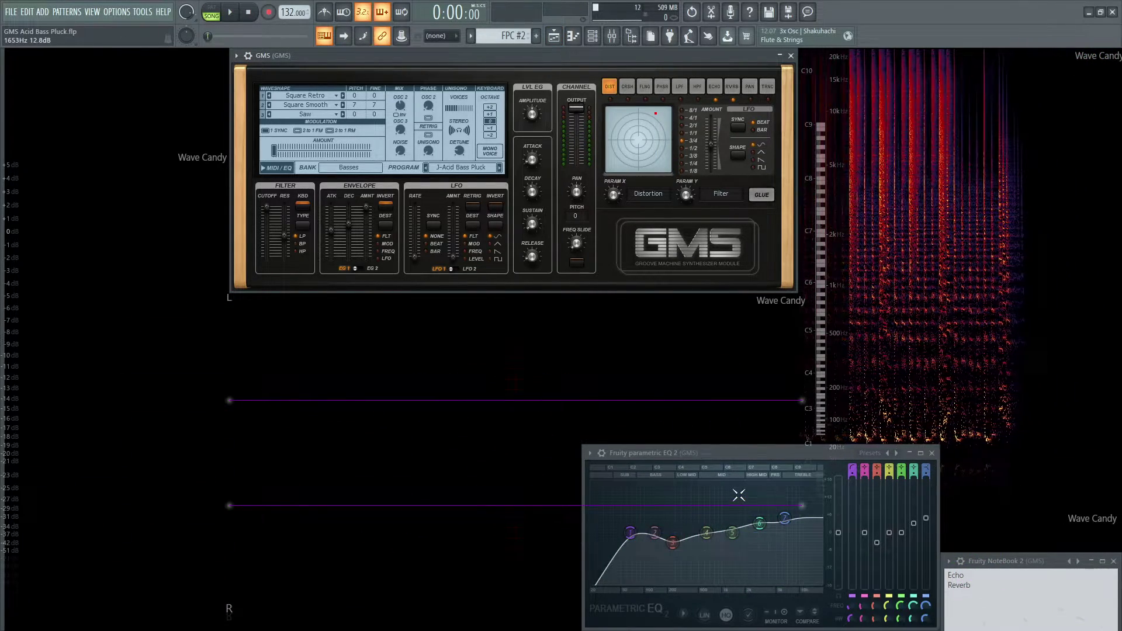
{"action": "key", "text": "F9"}
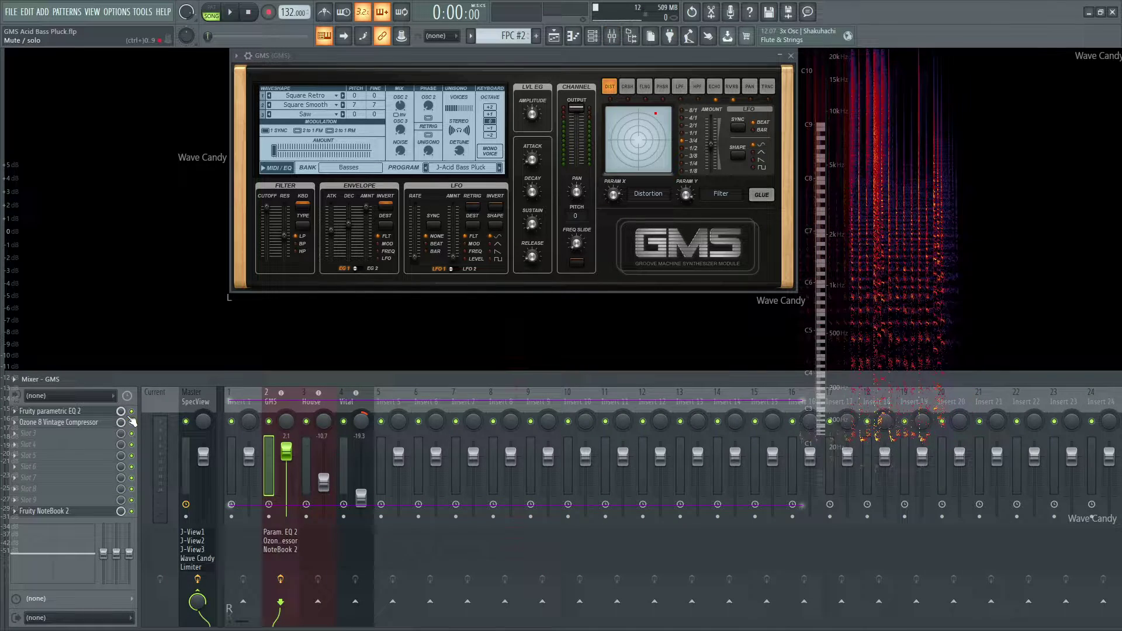
{"action": "key", "text": "F9"}
{"action": "key", "text": "F9"}
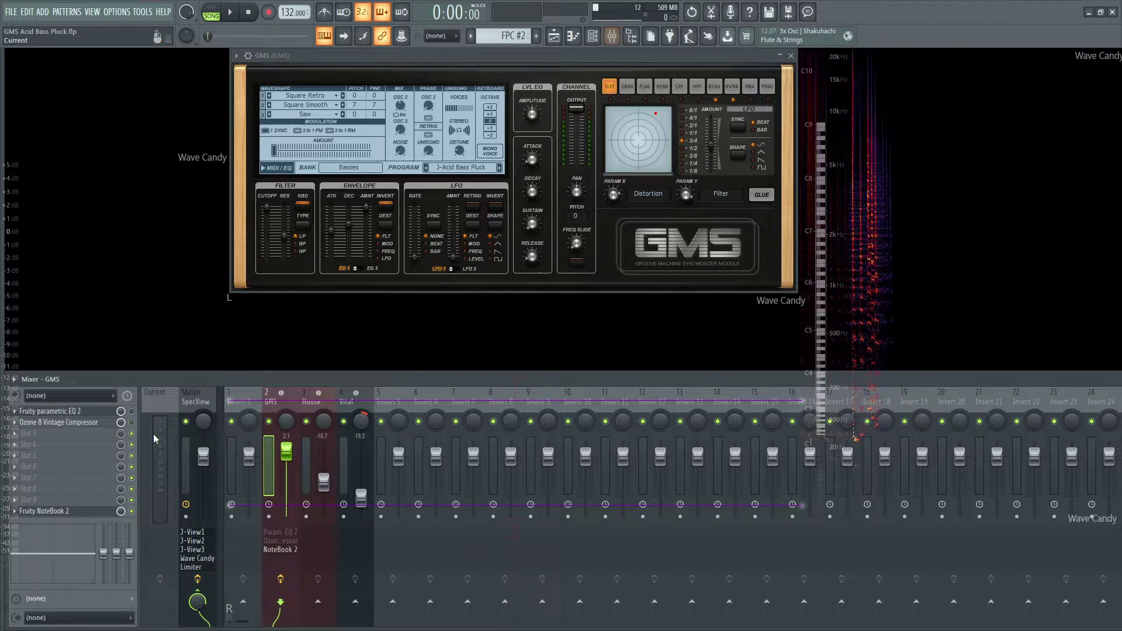
{"action": "key", "text": "F9"}
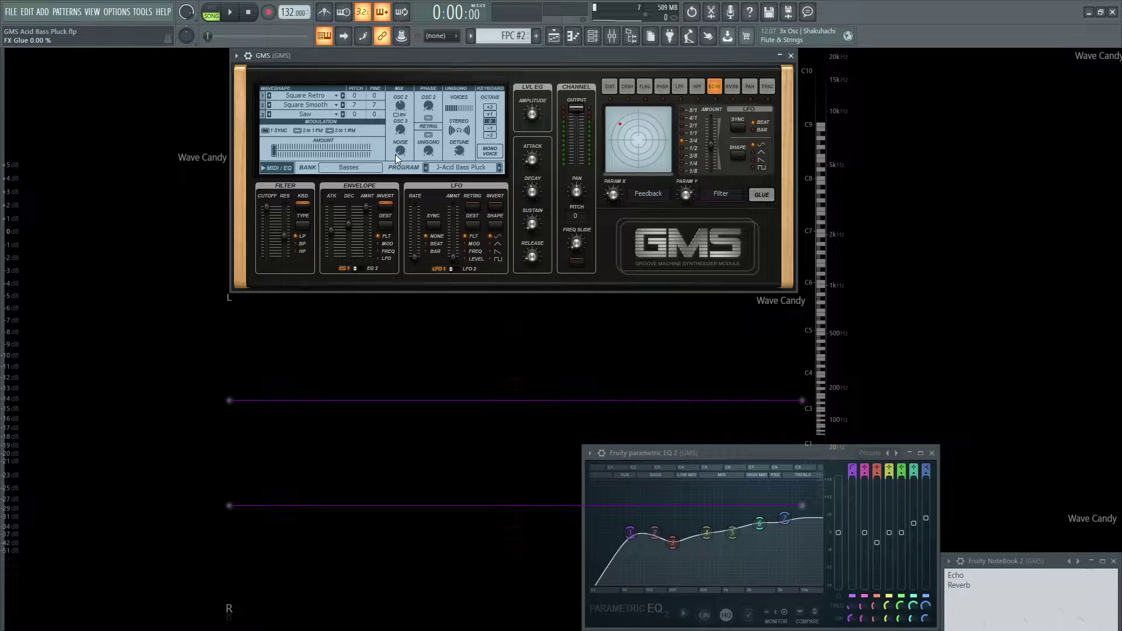
Set the OSC 2 mix to 0.46 % and play the song to hear the change.
{"action": "left_click_drag", "start_coordinate": [399, 105], "coordinate": [399, 109]}
{"action": "key", "text": "space"}
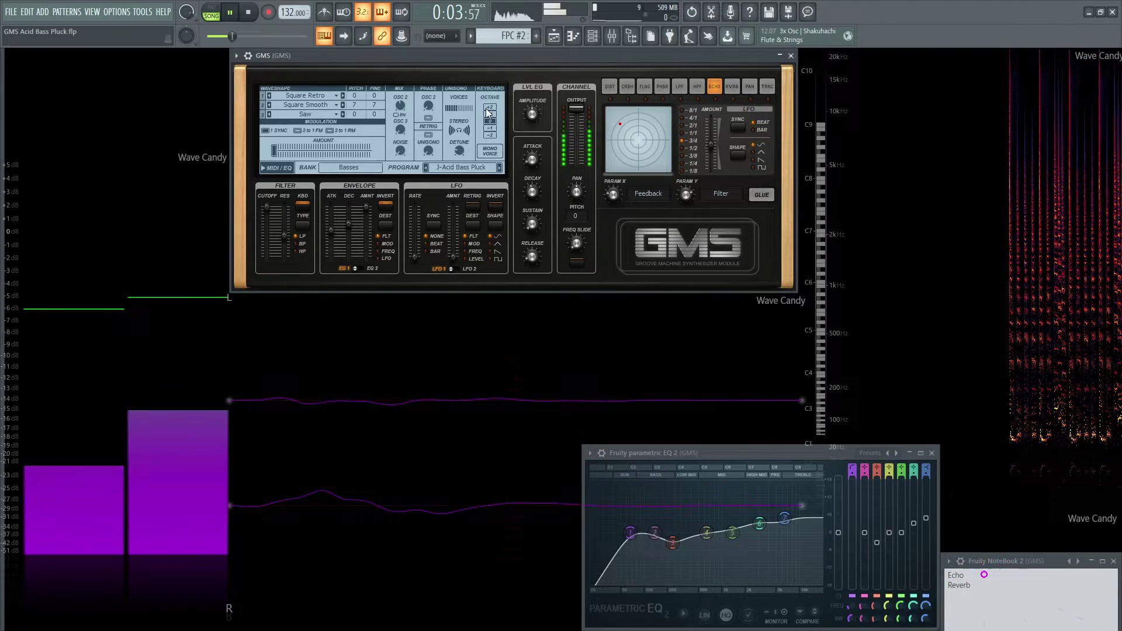
{"action": "key", "text": "space"}
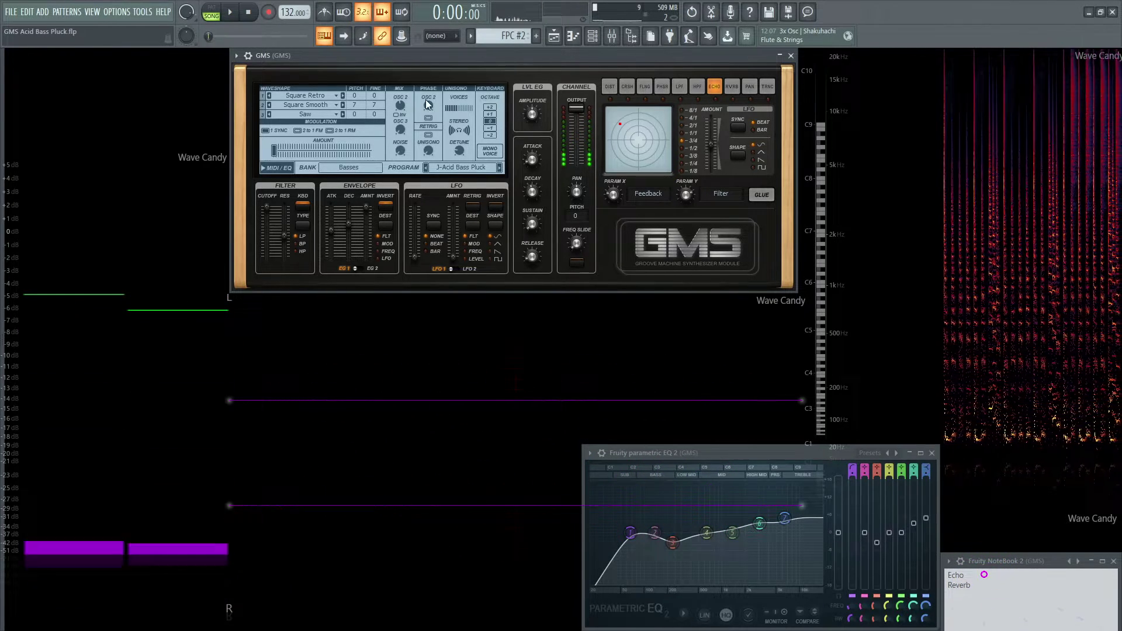
Lower the filter cutoff to 0.43 %, pull resonance to 0.01 %, and preview the darker sound.
{"action": "left_click", "coordinate": [270, 209]}
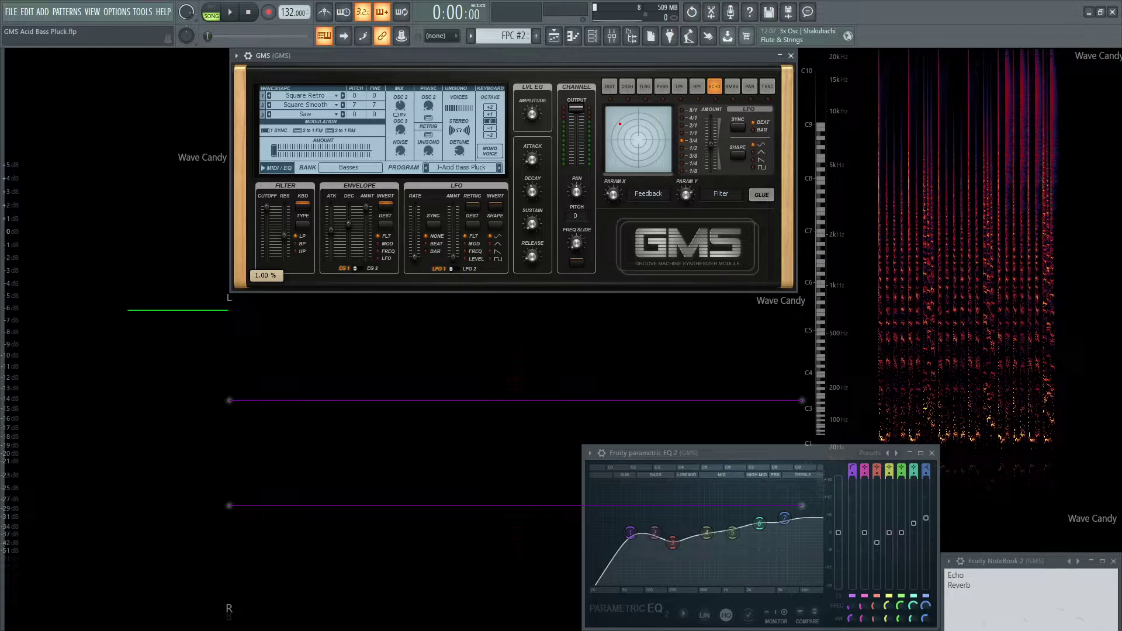
{"action": "left_click_drag", "start_coordinate": [267, 208], "coordinate": [266, 222]}
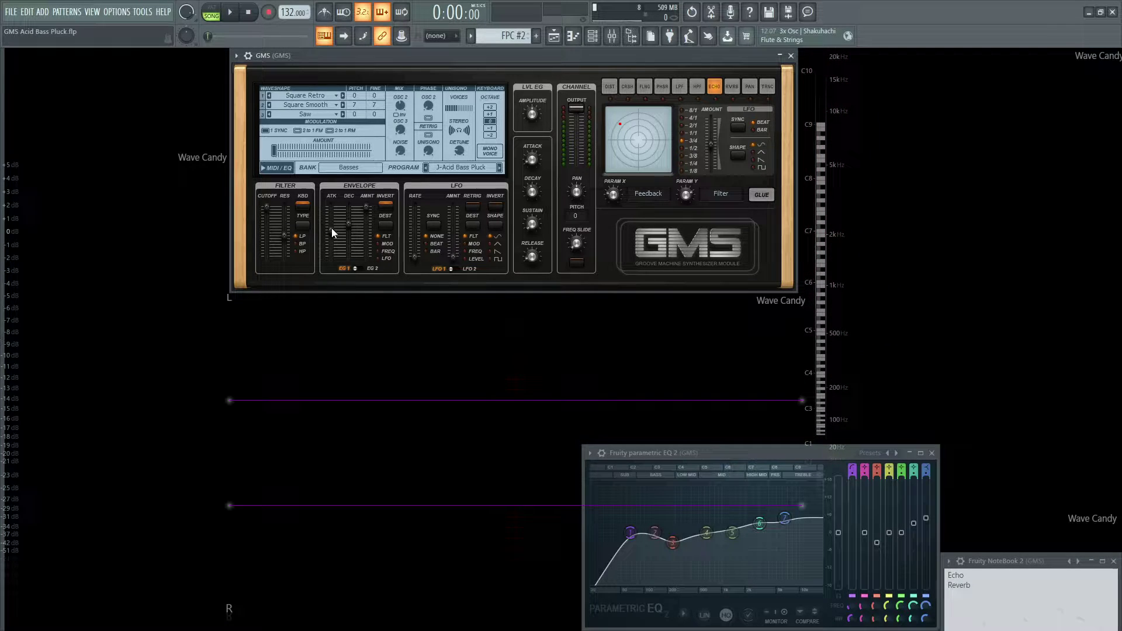
{"action": "left_click", "coordinate": [284, 236]}
{"action": "mouse_move", "coordinate": [285, 235]}
{"action": "left_mouse_down"}
{"action": "mouse_move", "coordinate": [285, 256]}
{"action": "mouse_move", "coordinate": [296, 237]}
{"action": "left_mouse_up"}
{"action": "key", "text": "space"}
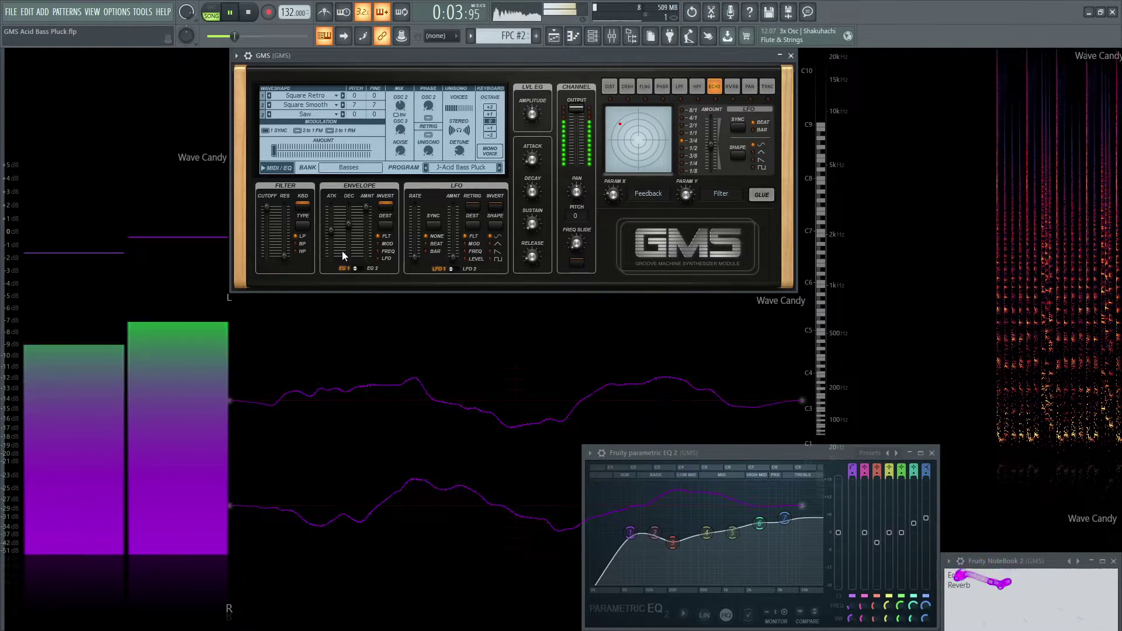
{"action": "key", "text": "space"}
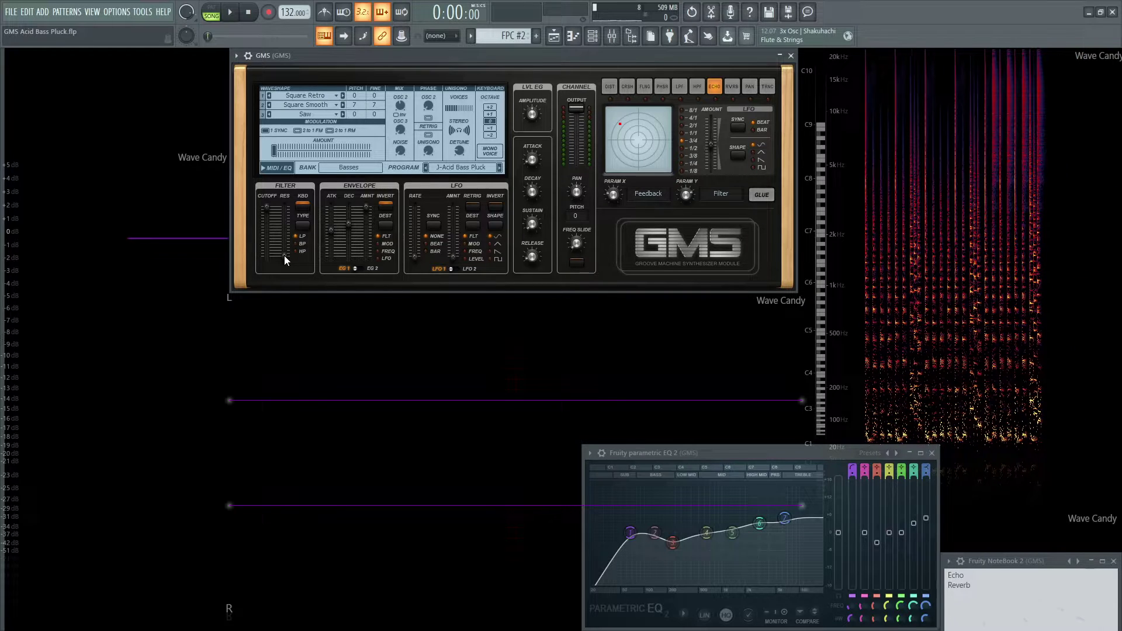
Raise the filter resonance to 0.26 % while the song plays, then preview it again.
{"action": "key", "text": "space"}
{"action": "left_click_drag", "start_coordinate": [285, 257], "coordinate": [285, 244]}
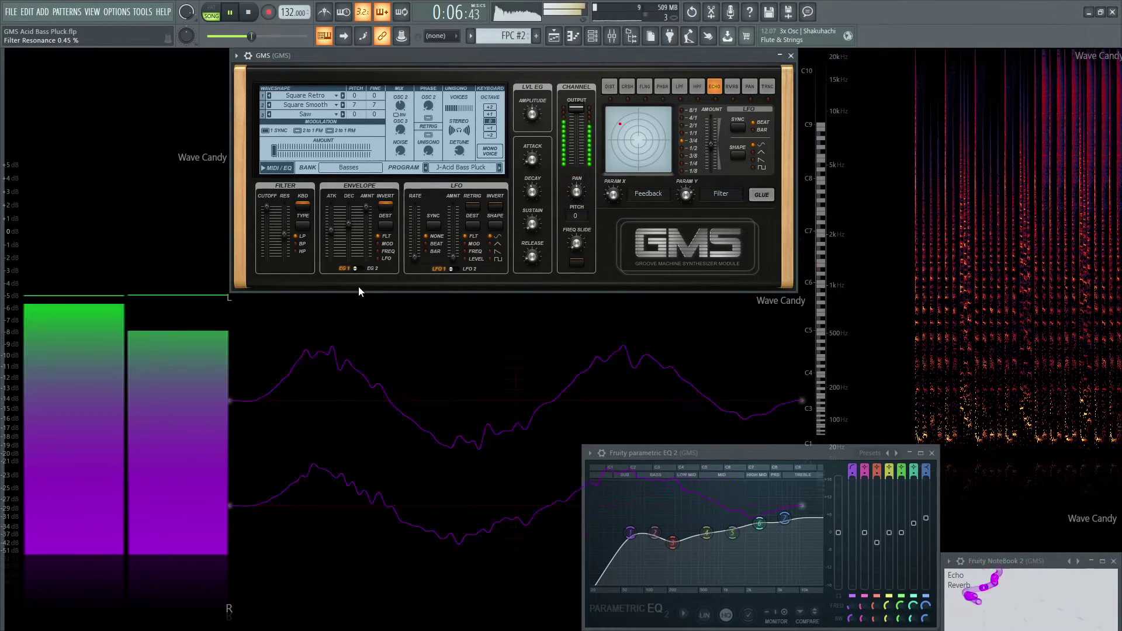
{"action": "key", "text": "space"}
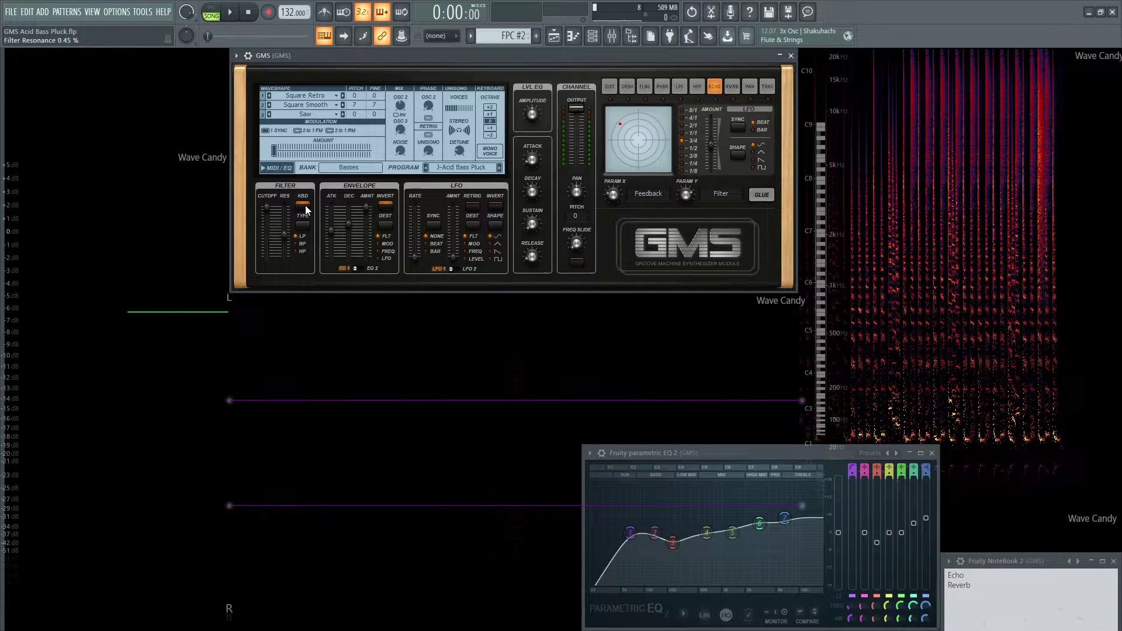
{"action": "key", "text": "space"}
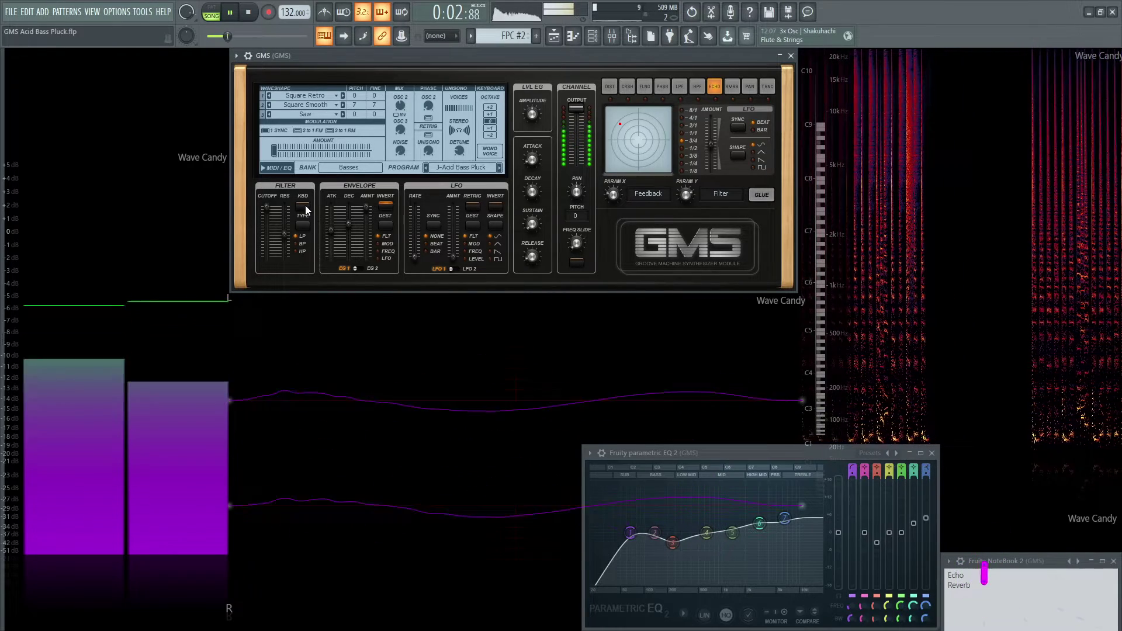
{"action": "key", "text": "space"}
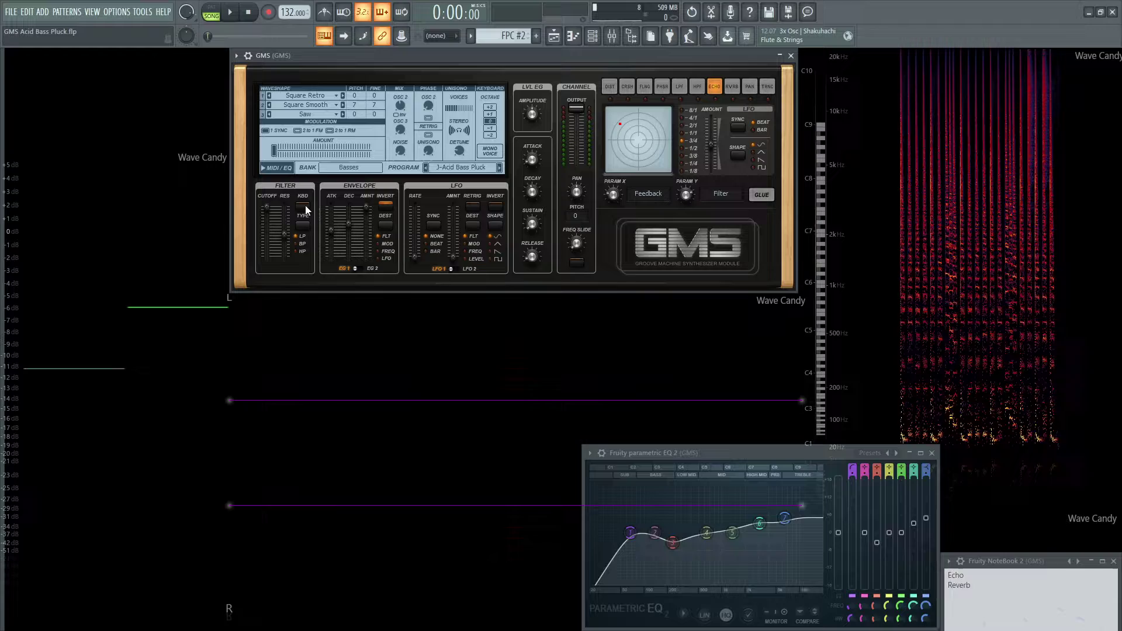
Turn on filter keyboard tracking and play the song to hear it.
{"action": "left_click", "coordinate": [304, 206]}
{"action": "key", "text": "space"}
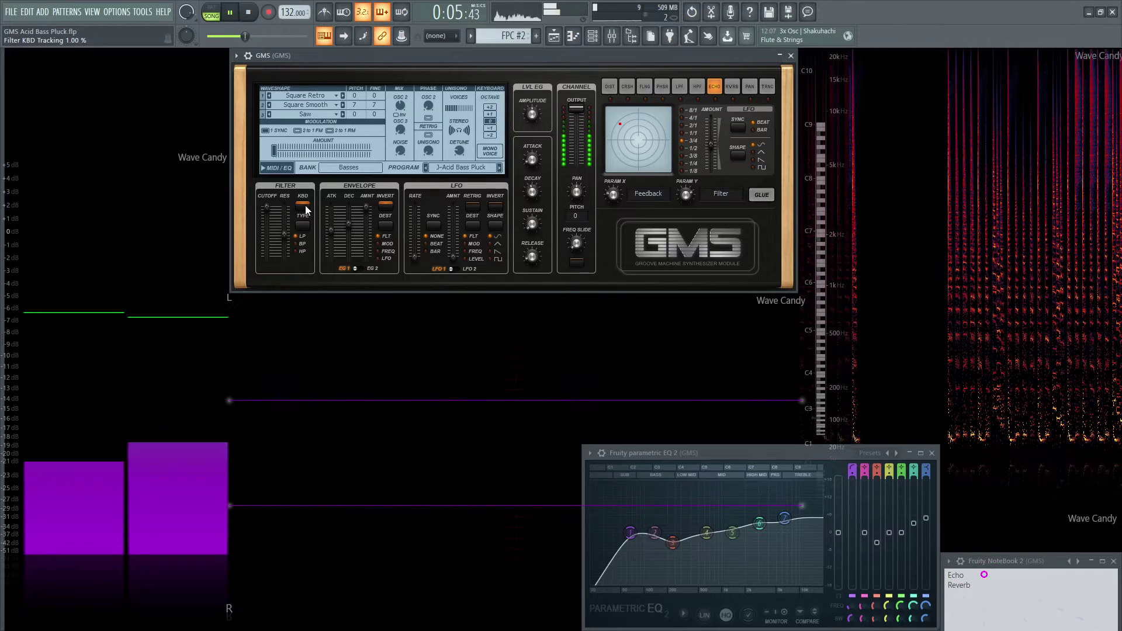
{"action": "key", "text": "space"}
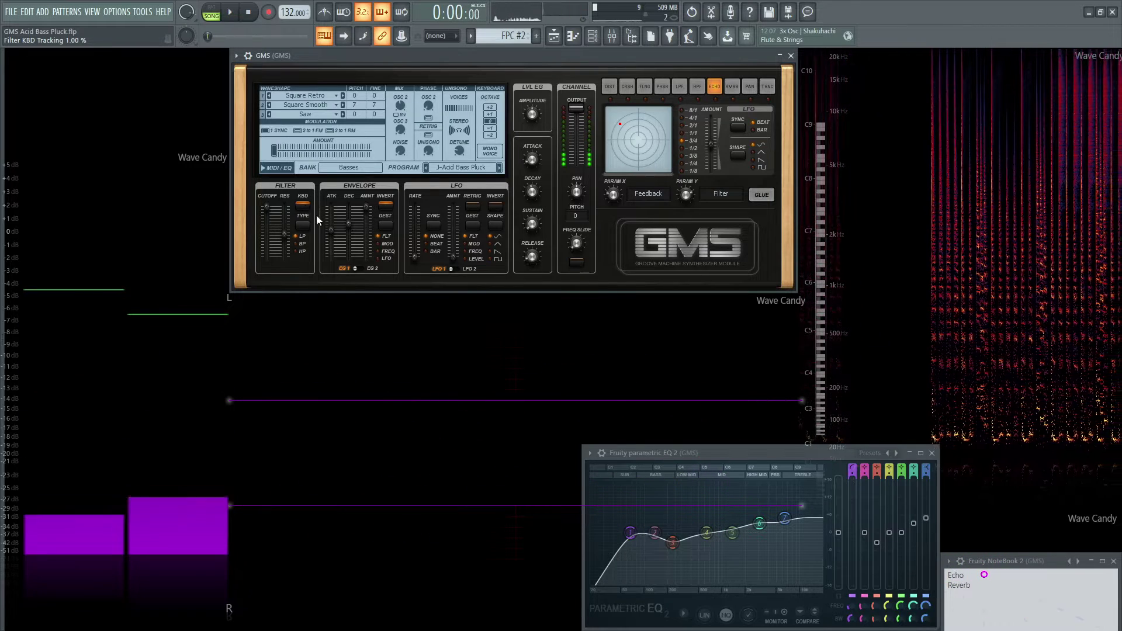
Inspect the second and first envelopes, checking the decay and envelope amount values.
{"action": "left_click", "coordinate": [350, 268]}
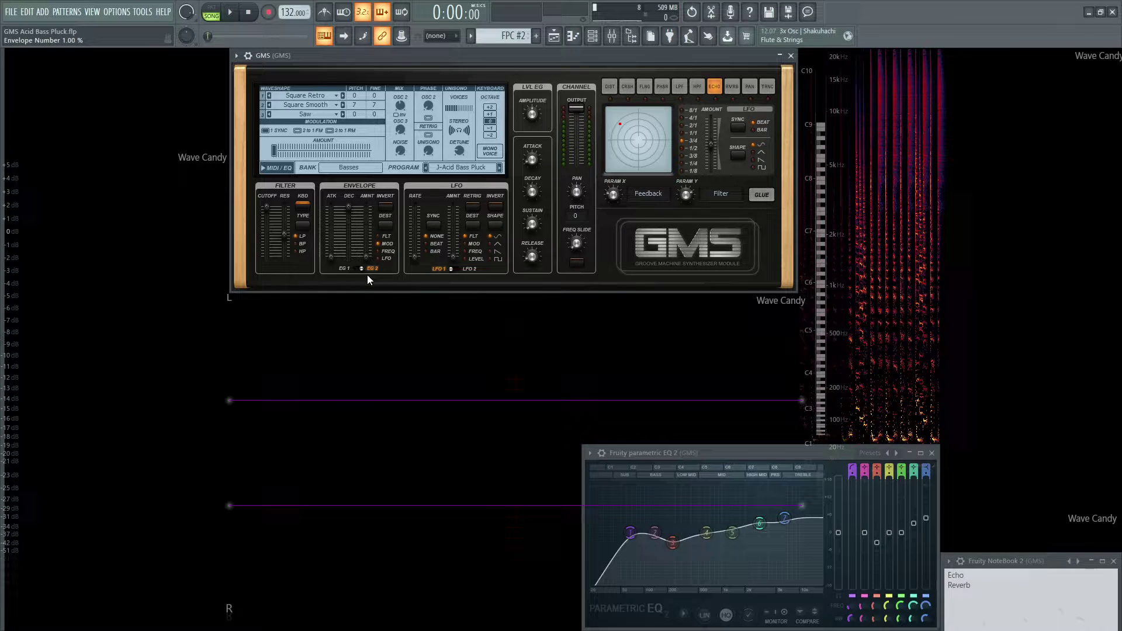
{"action": "left_click", "coordinate": [344, 270]}
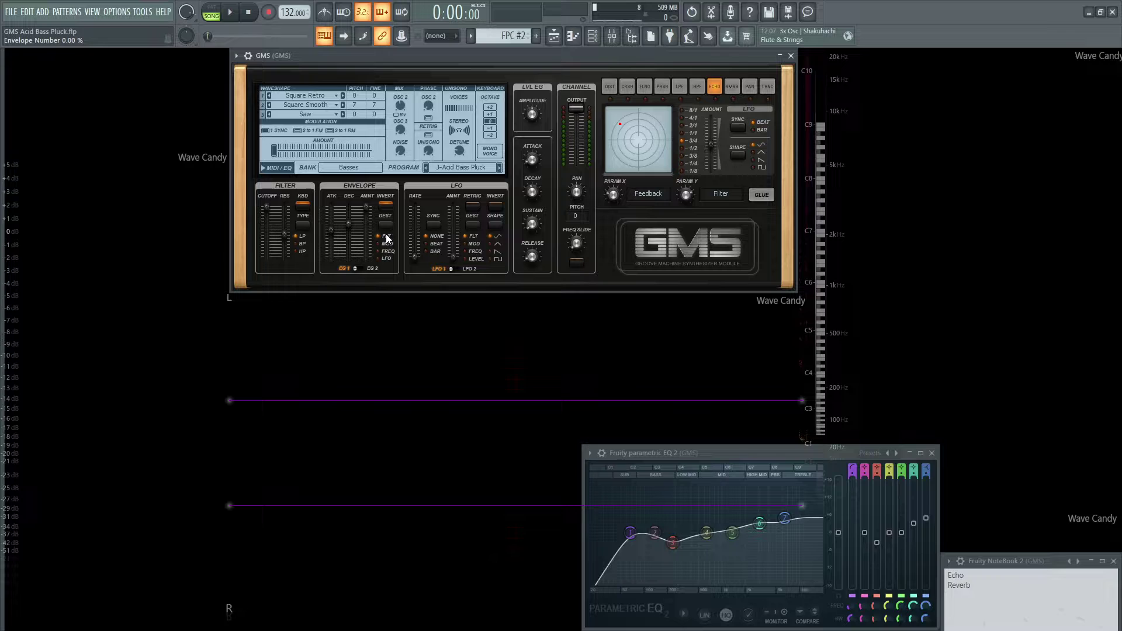
{"action": "left_click", "coordinate": [349, 225]}
{"action": "left_click", "coordinate": [367, 210]}
Drop the envelope amount to 0.00 % during playback, then push it back up to full.
{"action": "key", "text": "space"}
{"action": "left_click_drag", "start_coordinate": [367, 210], "coordinate": [367, 246]}
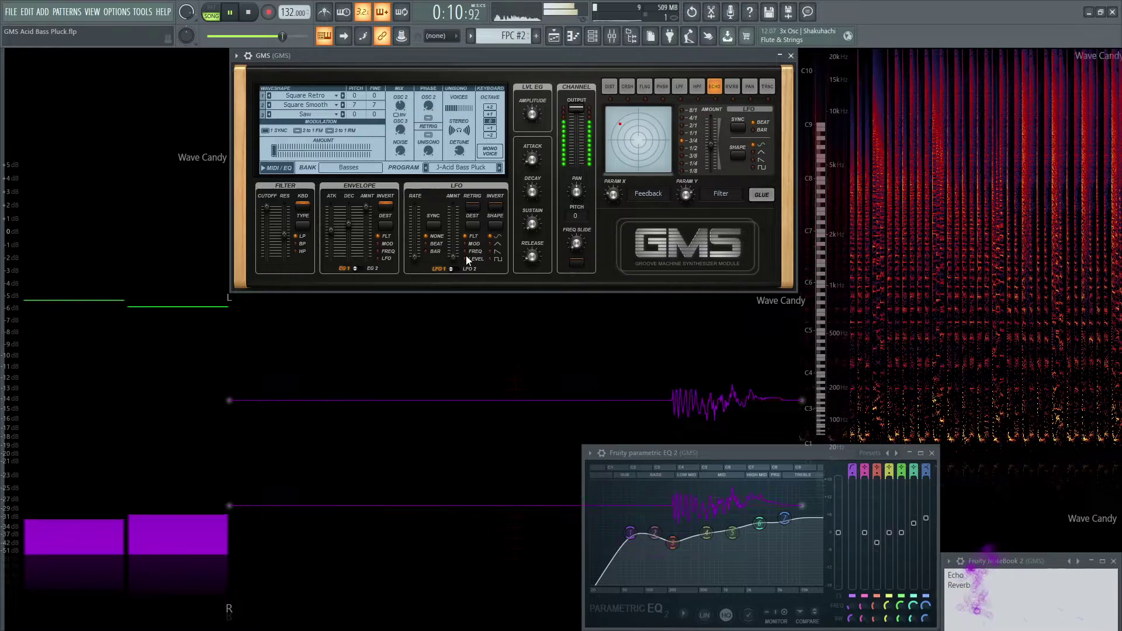
{"action": "key", "text": "space"}
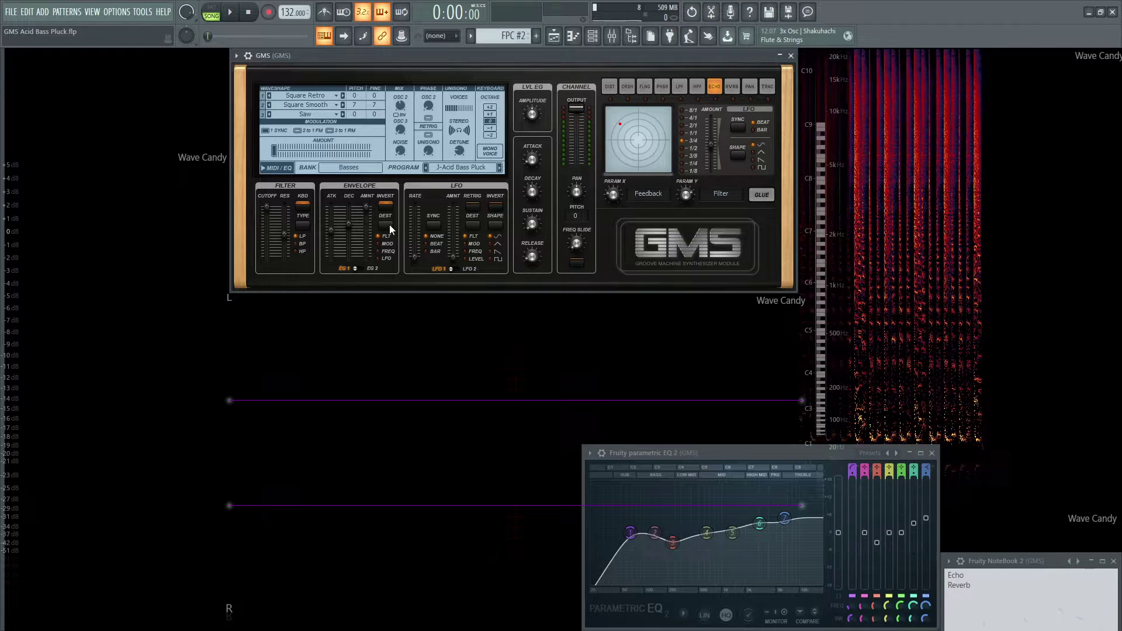
{"action": "key", "text": "space"}
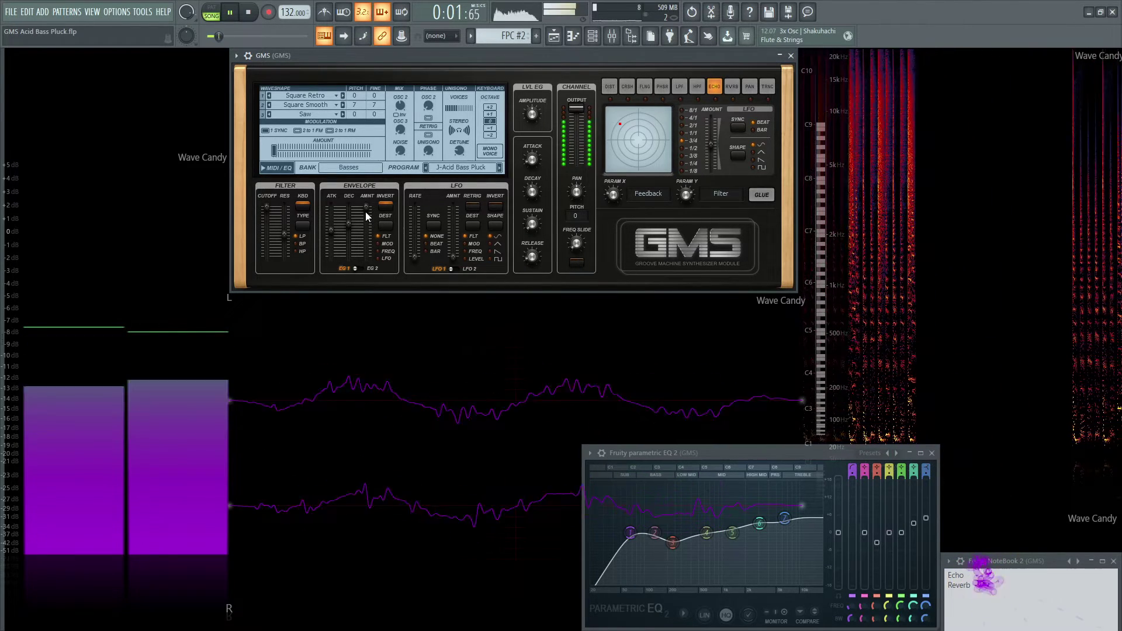
{"action": "left_click_drag", "start_coordinate": [365, 212], "coordinate": [352, 256]}
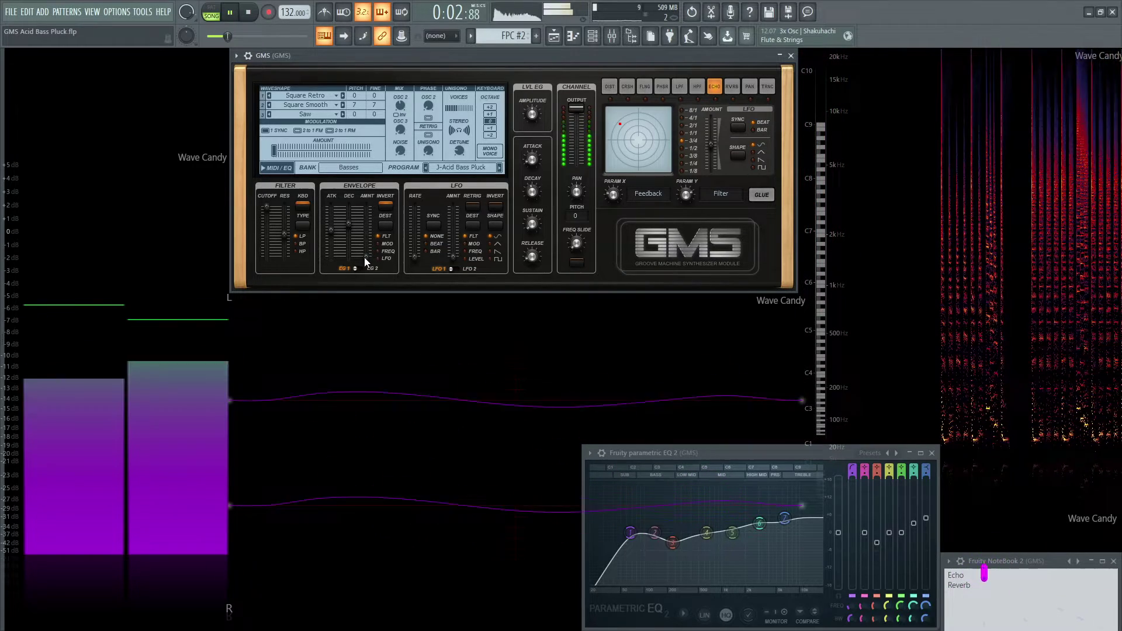
{"action": "left_click_drag", "start_coordinate": [364, 257], "coordinate": [365, 208]}
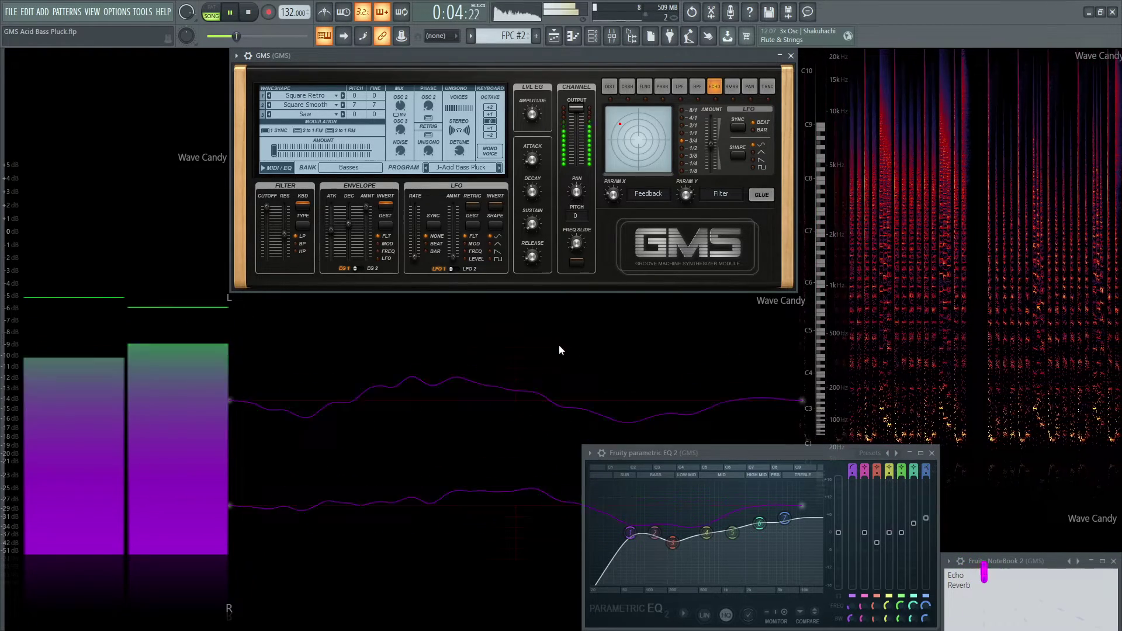
Show the LFO 2 settings, check the level envelope decay, and audition the pluck.
{"action": "key", "text": "space"}
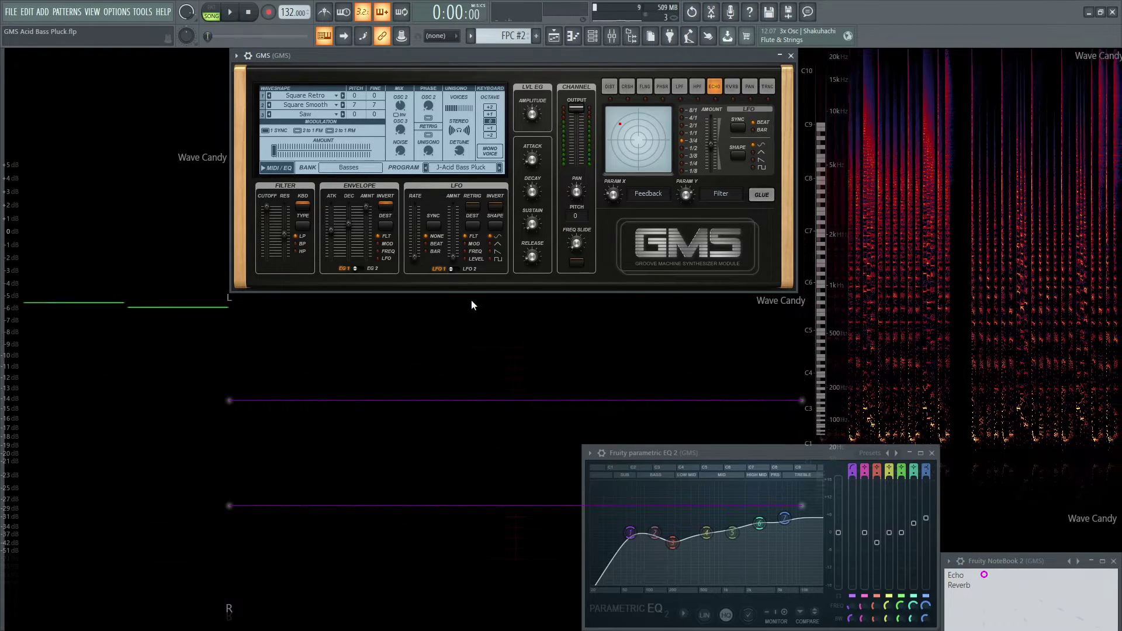
{"action": "left_click", "coordinate": [455, 267]}
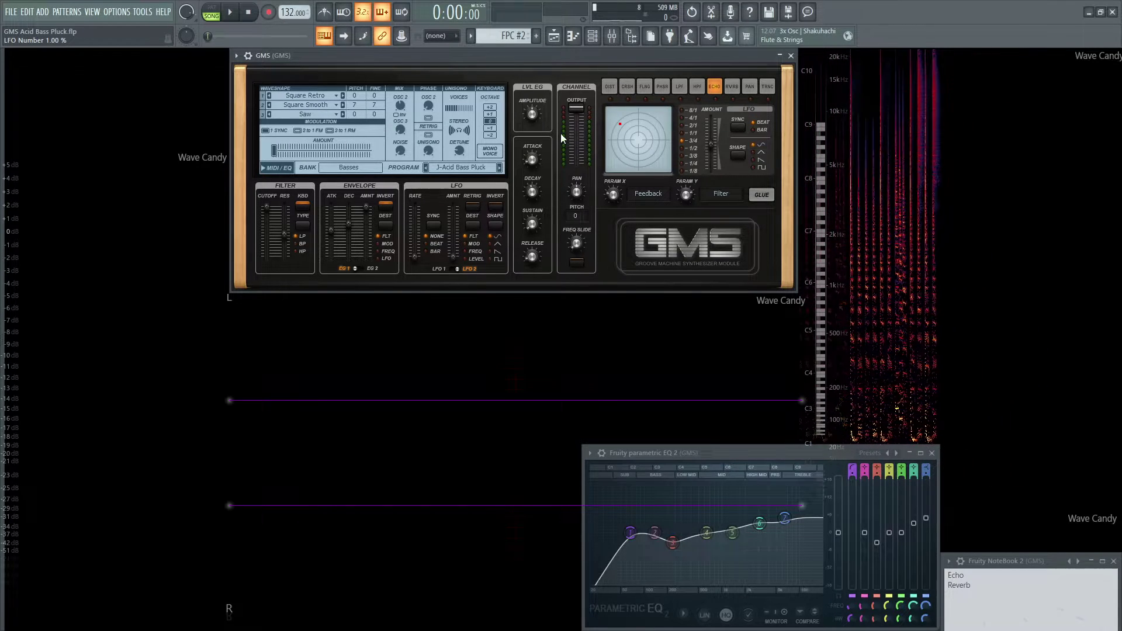
{"action": "left_click", "coordinate": [533, 192]}
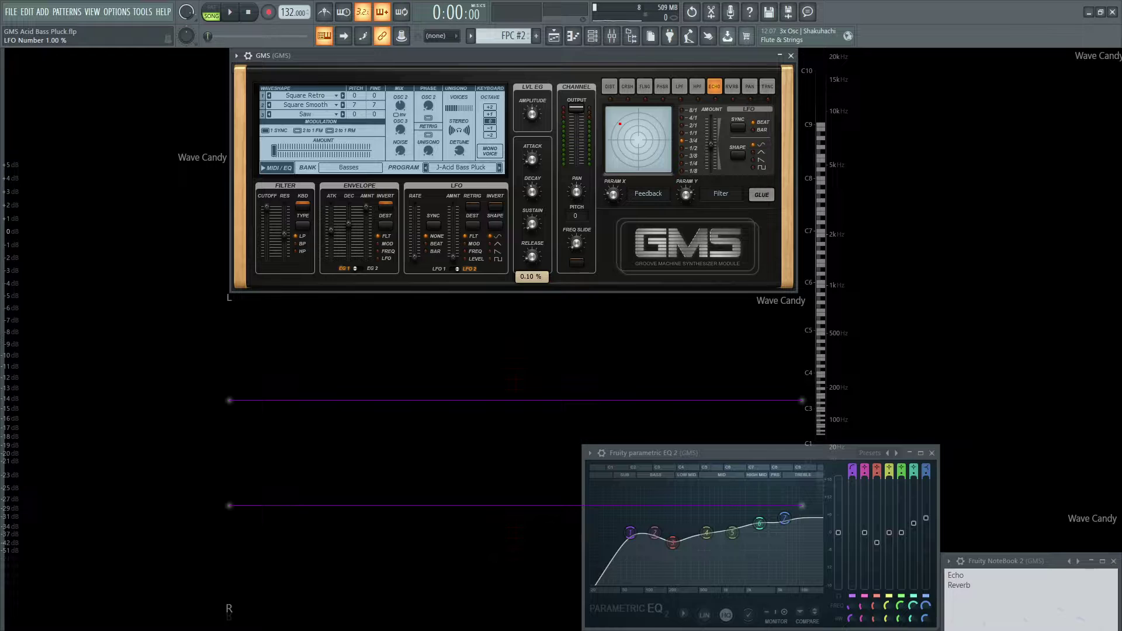
{"action": "key", "text": "space"}
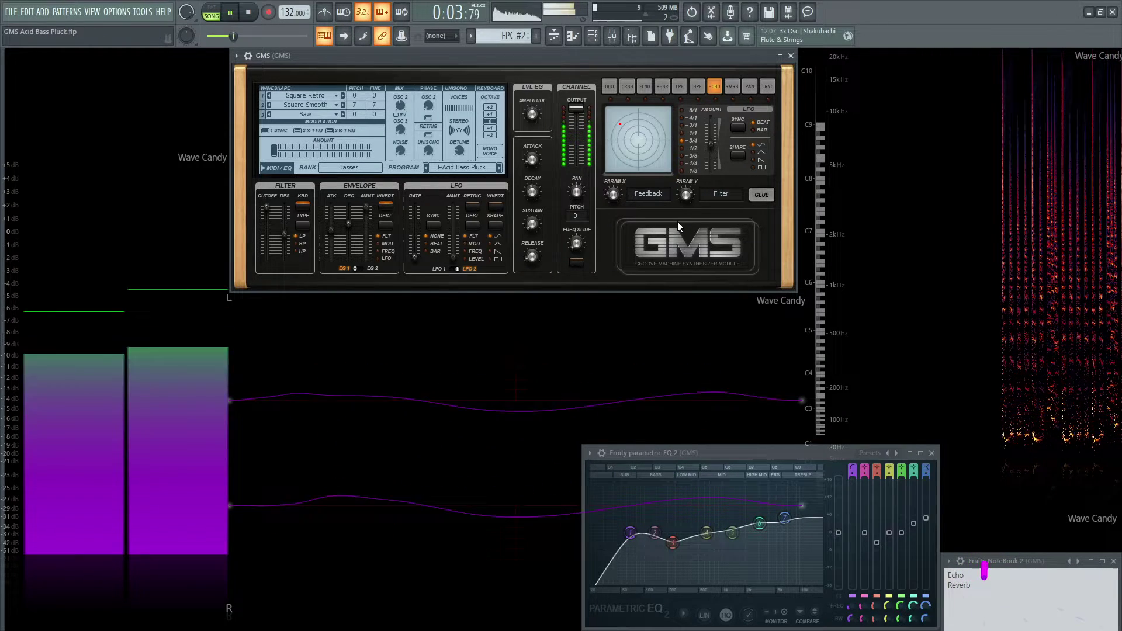
{"action": "key", "text": "space"}
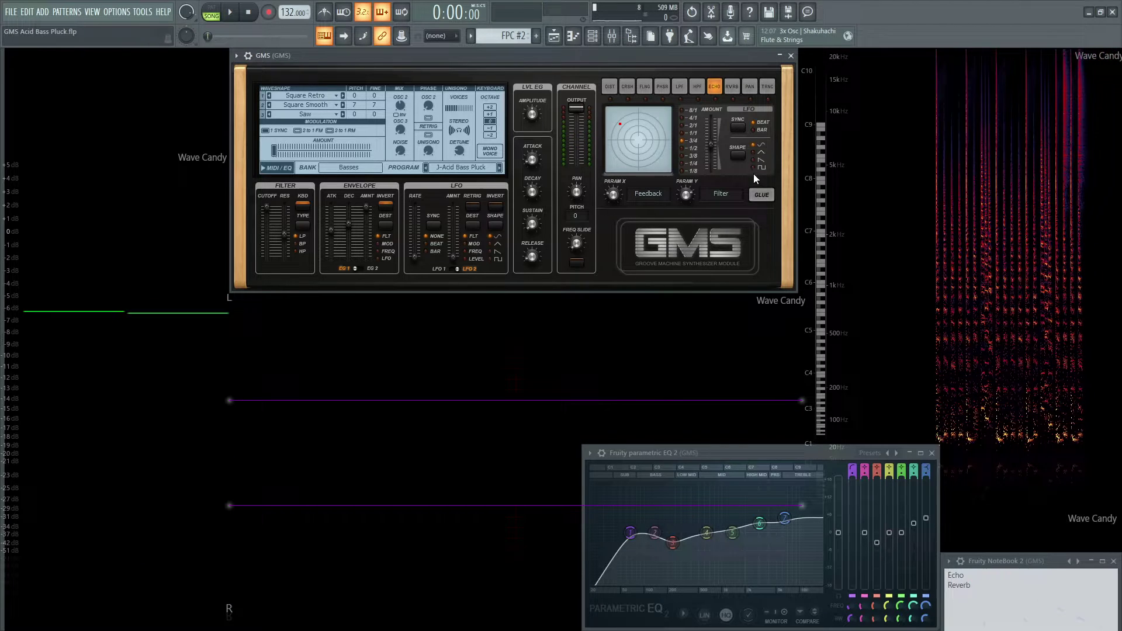
Turn on glue for the echo effect, audition it, then bring up the reverb settings.
{"action": "left_click", "coordinate": [762, 195]}
{"action": "key", "text": "space"}
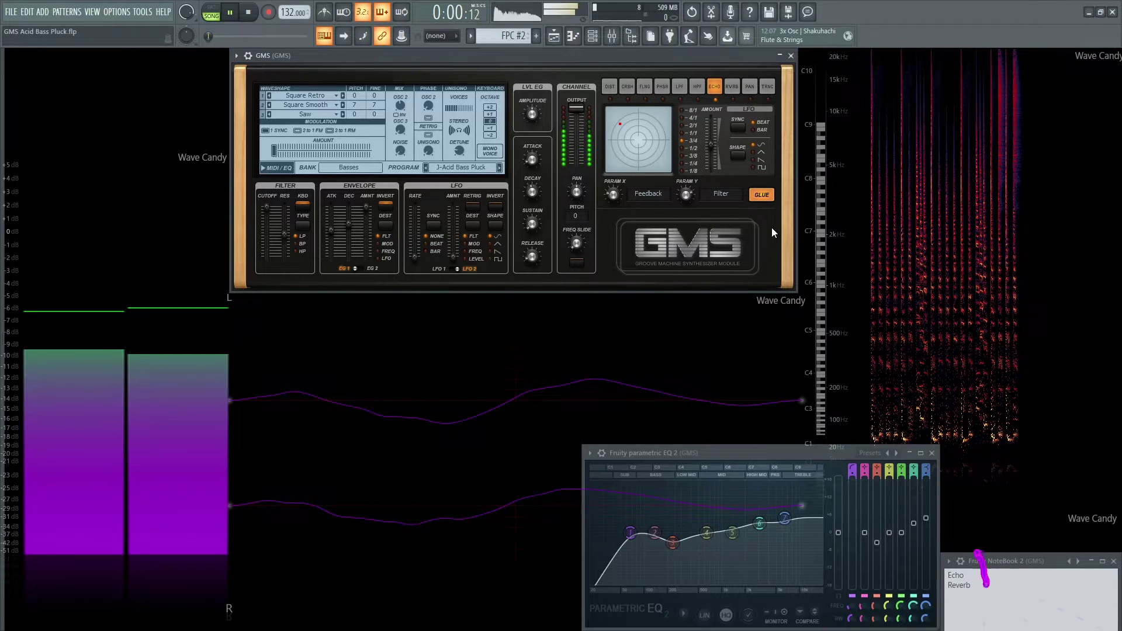
{"action": "key", "text": "space"}
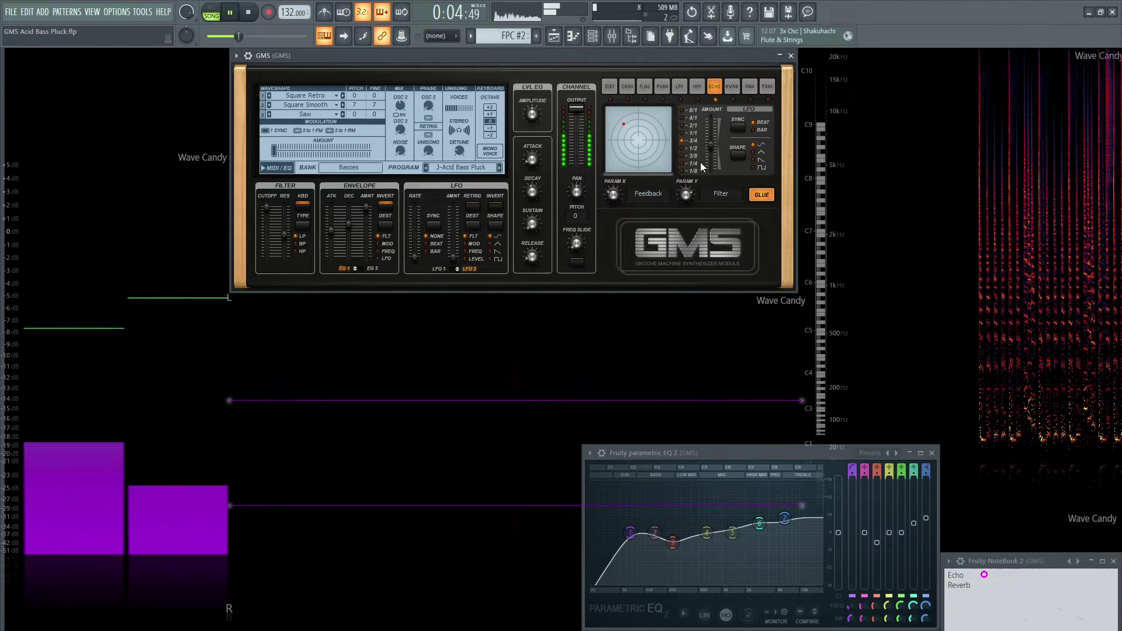
{"action": "key", "text": "space"}
{"action": "left_click", "coordinate": [733, 88]}
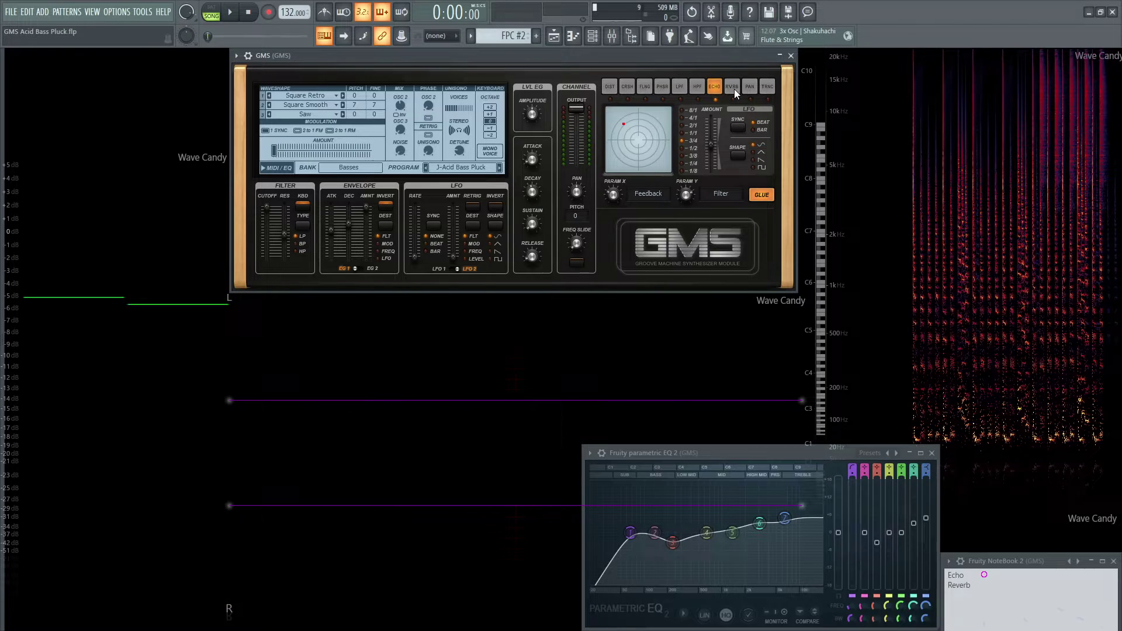
Enable reverb glue and audition the pluck, then turn glue off to compare.
{"action": "left_click", "coordinate": [764, 196]}
{"action": "key", "text": "space"}
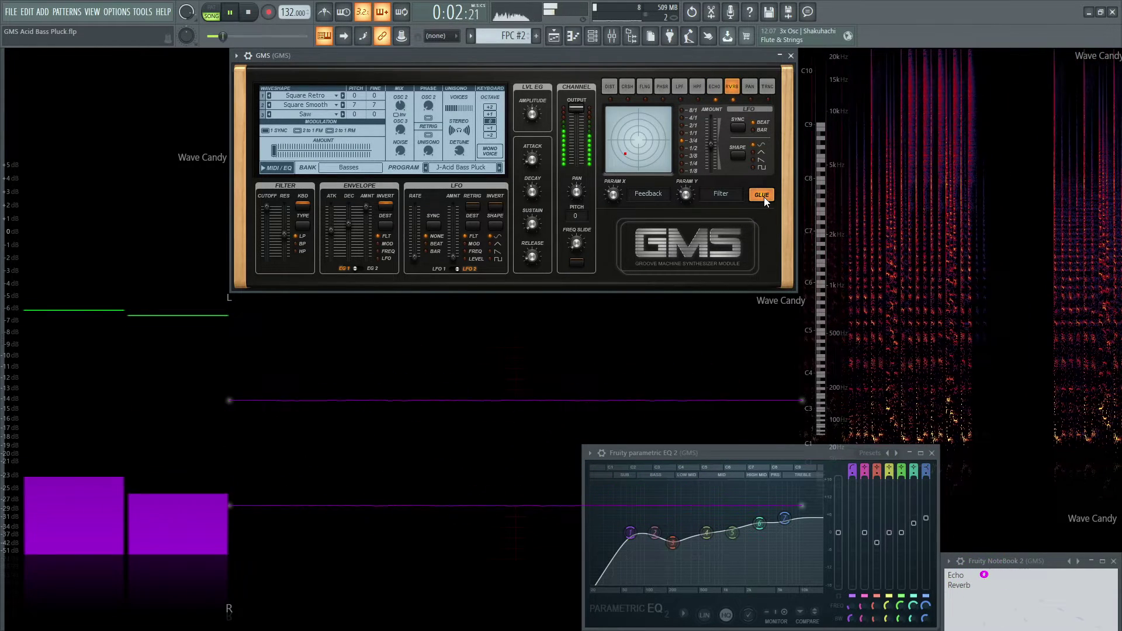
{"action": "key", "text": "space"}
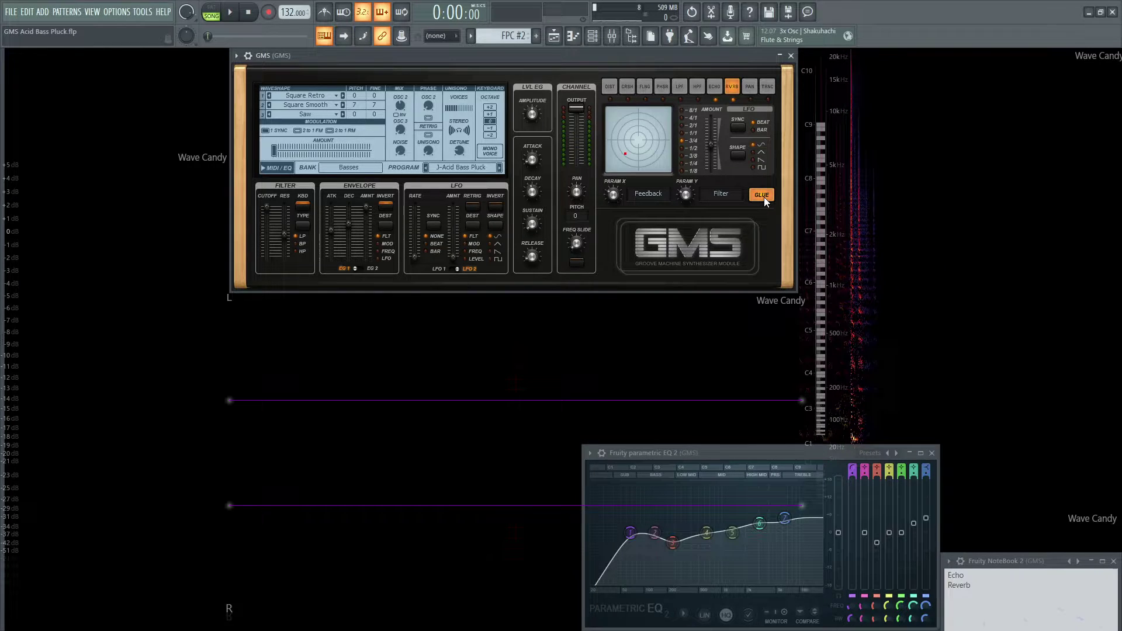
{"action": "key", "text": "space"}
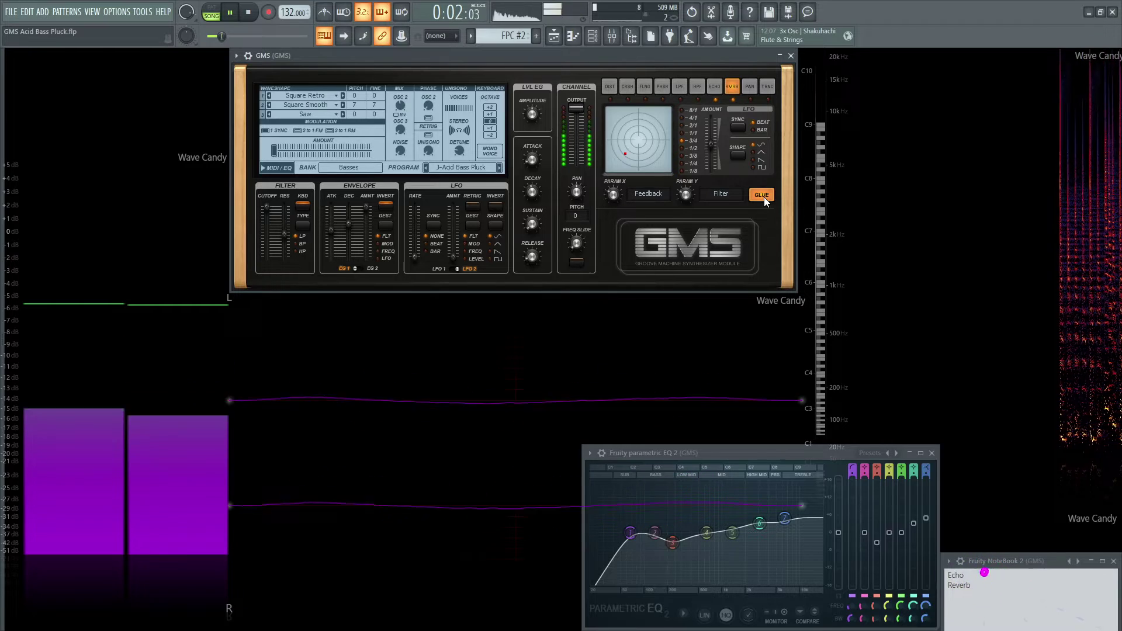
{"action": "key", "text": "space"}
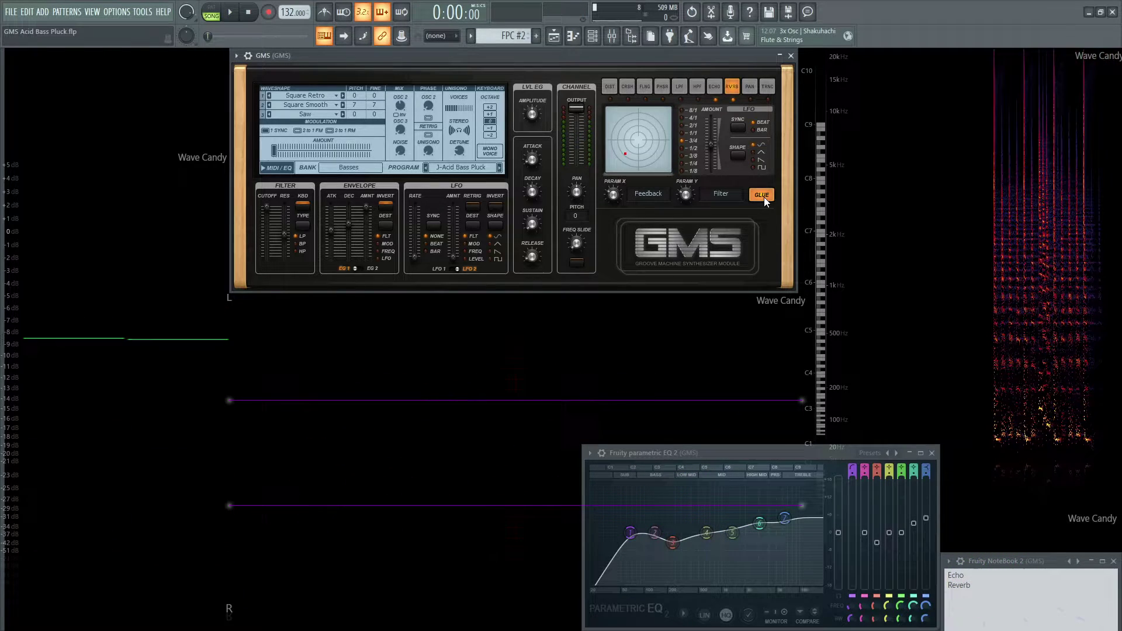
{"action": "left_click", "coordinate": [761, 196]}
{"action": "key", "text": "space"}
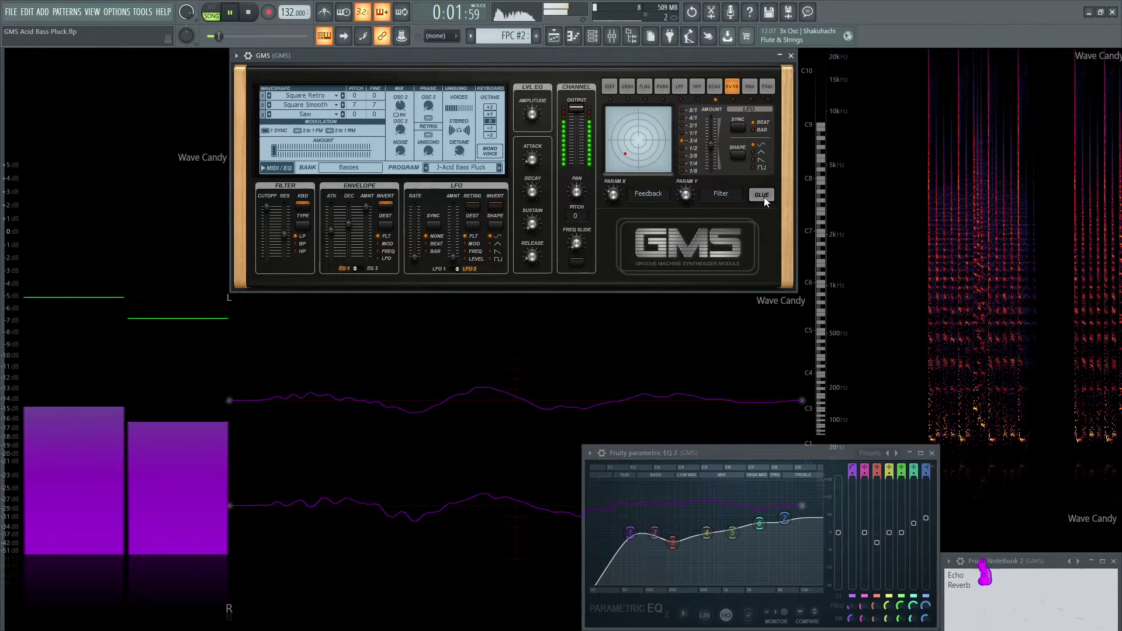
{"action": "key", "text": "space"}
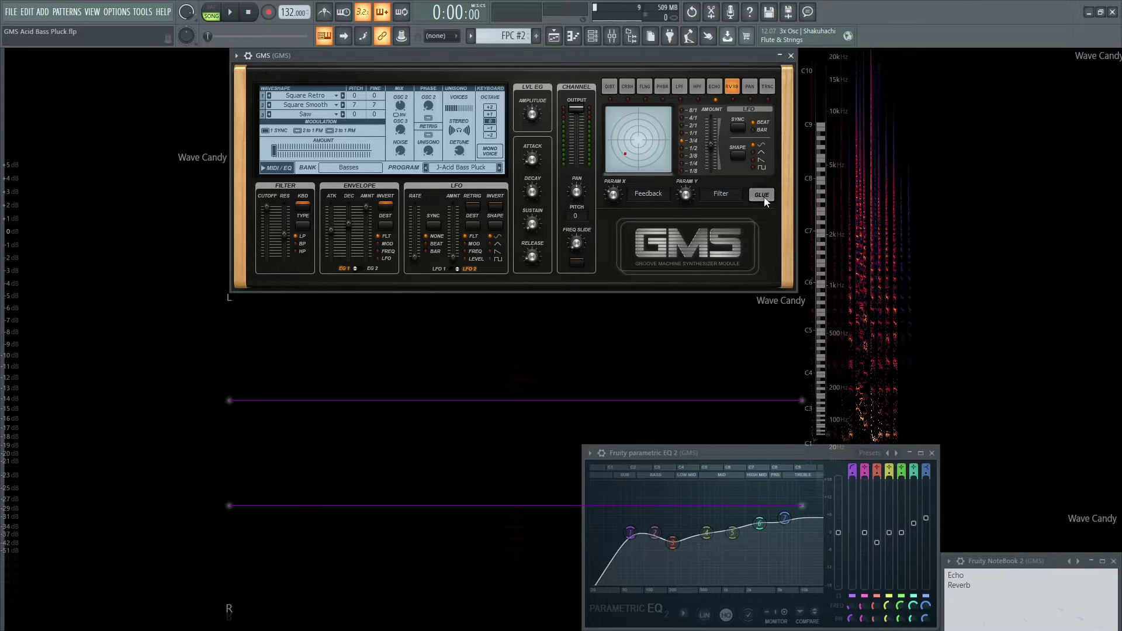
Re-enable reverb glue, toggle it off and on during playback, and leave it on.
{"action": "left_click", "coordinate": [761, 195]}
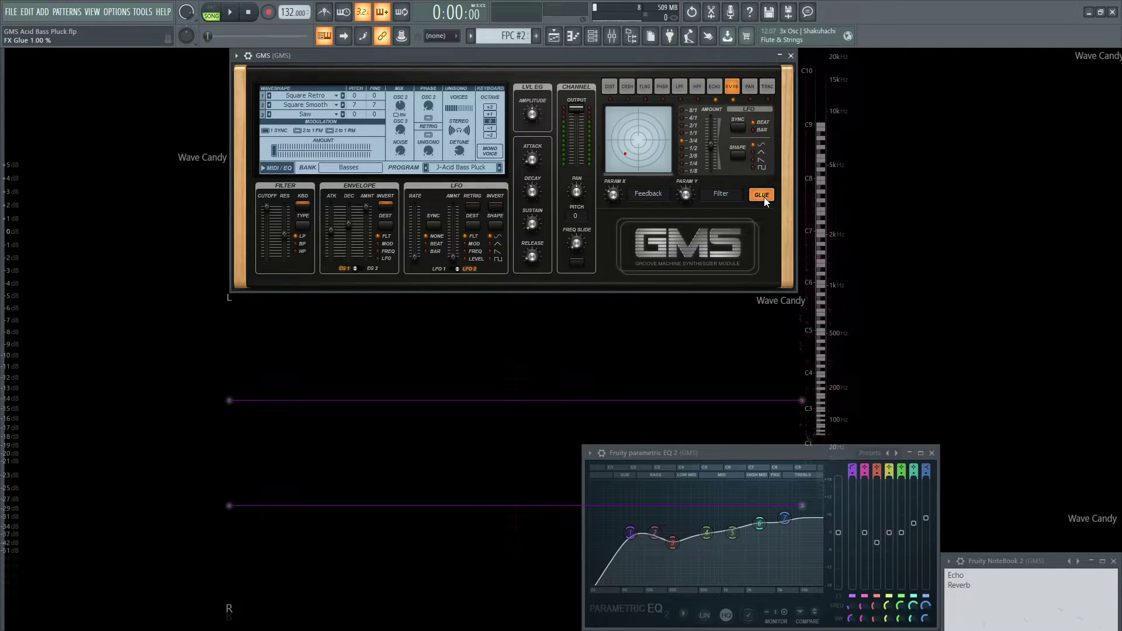
{"action": "key", "text": "space"}
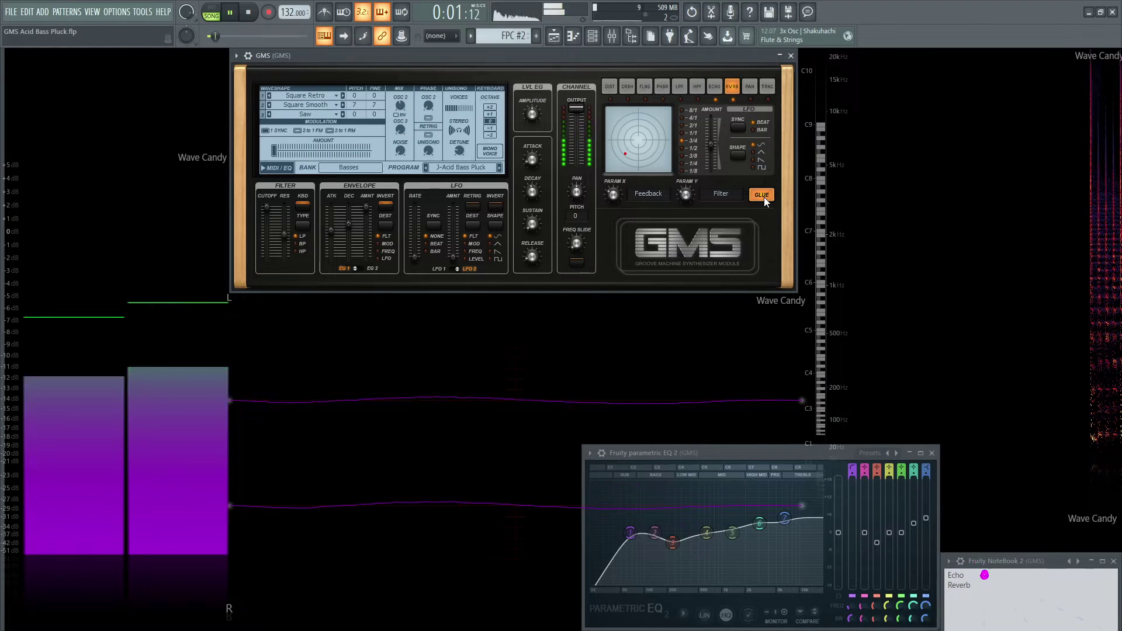
{"action": "key", "text": "space"}
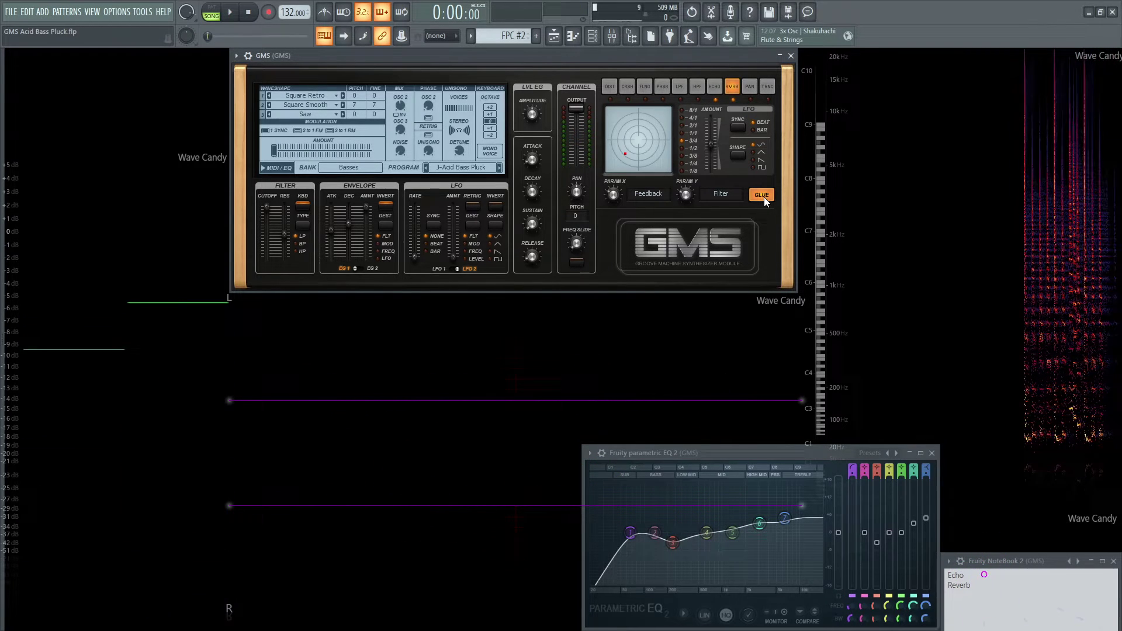
{"action": "key", "text": "space"}
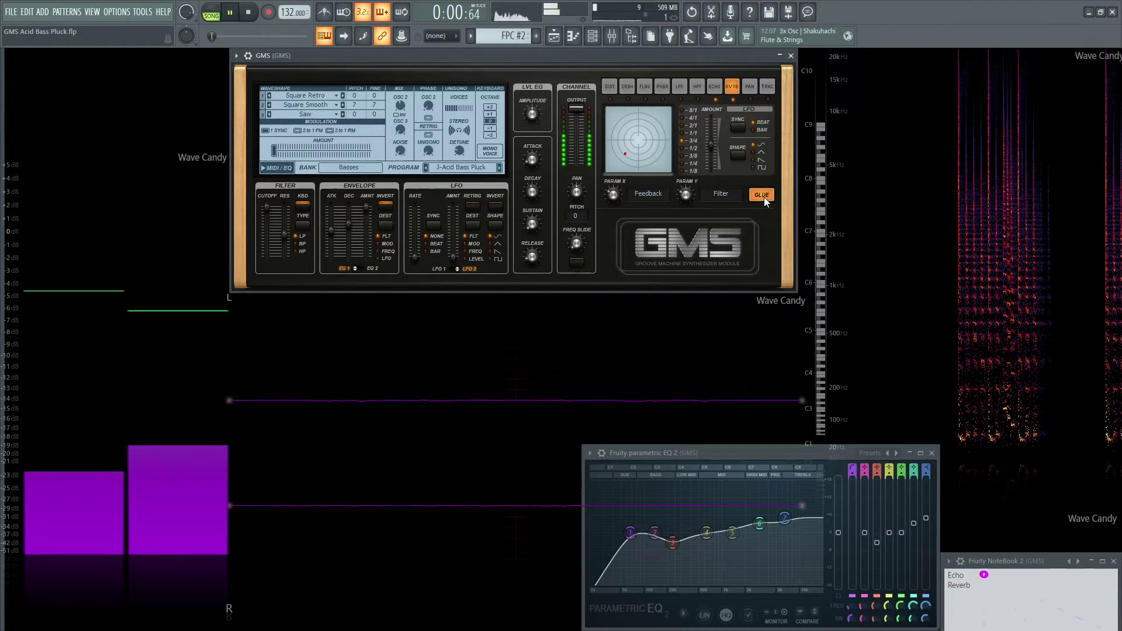
{"action": "left_click", "coordinate": [762, 195]}
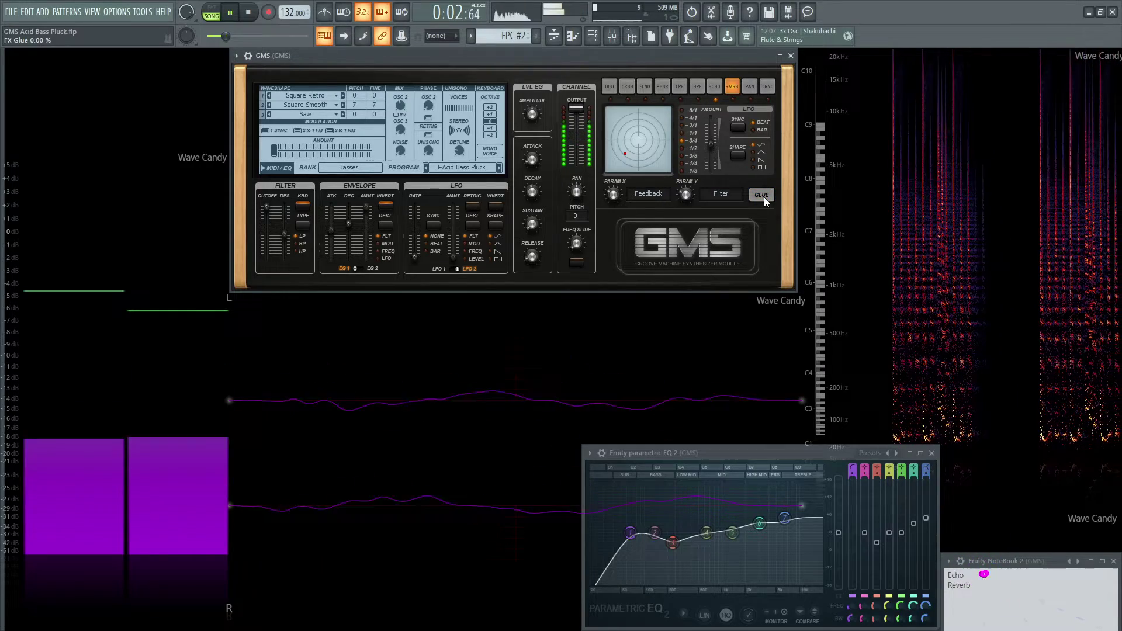
{"action": "left_click", "coordinate": [763, 196]}
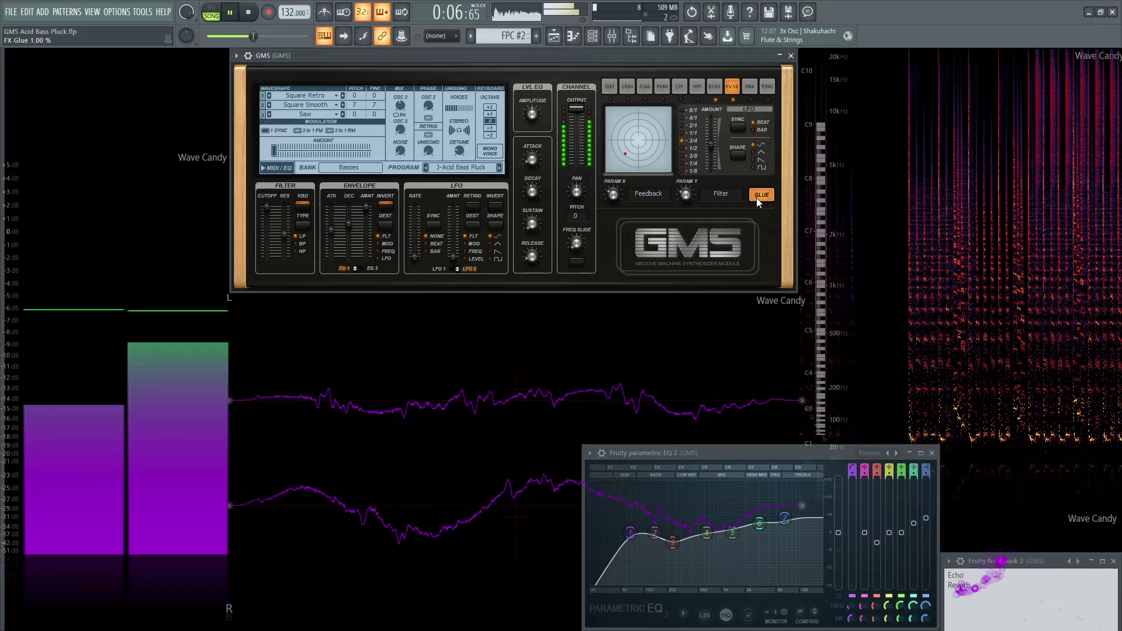
{"action": "key", "text": "space"}
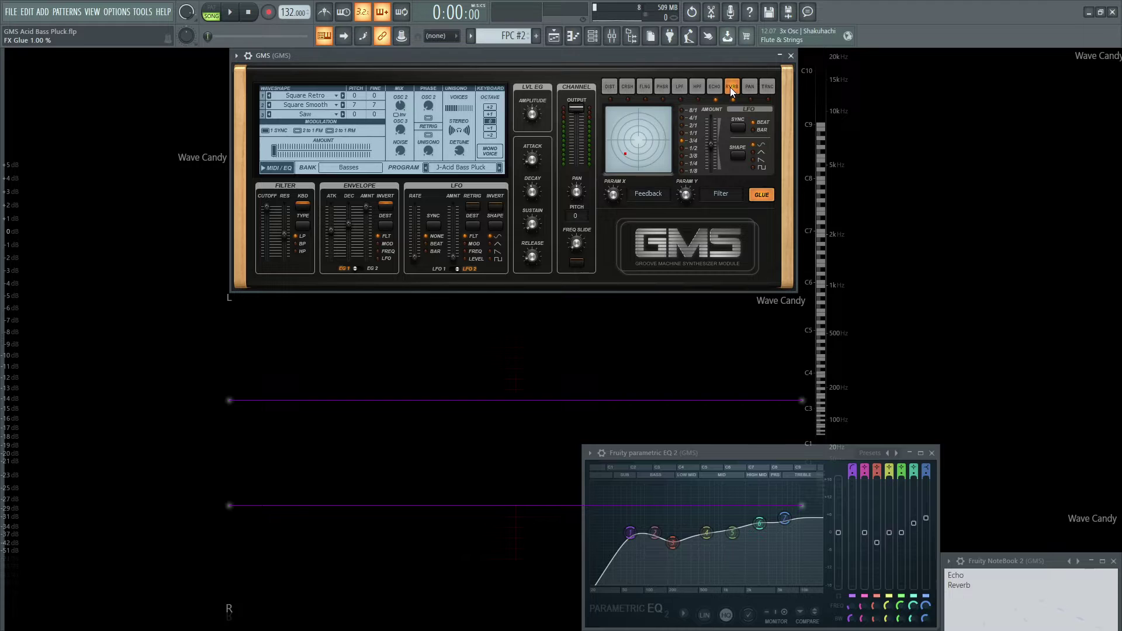
{"action": "key", "text": "space"}
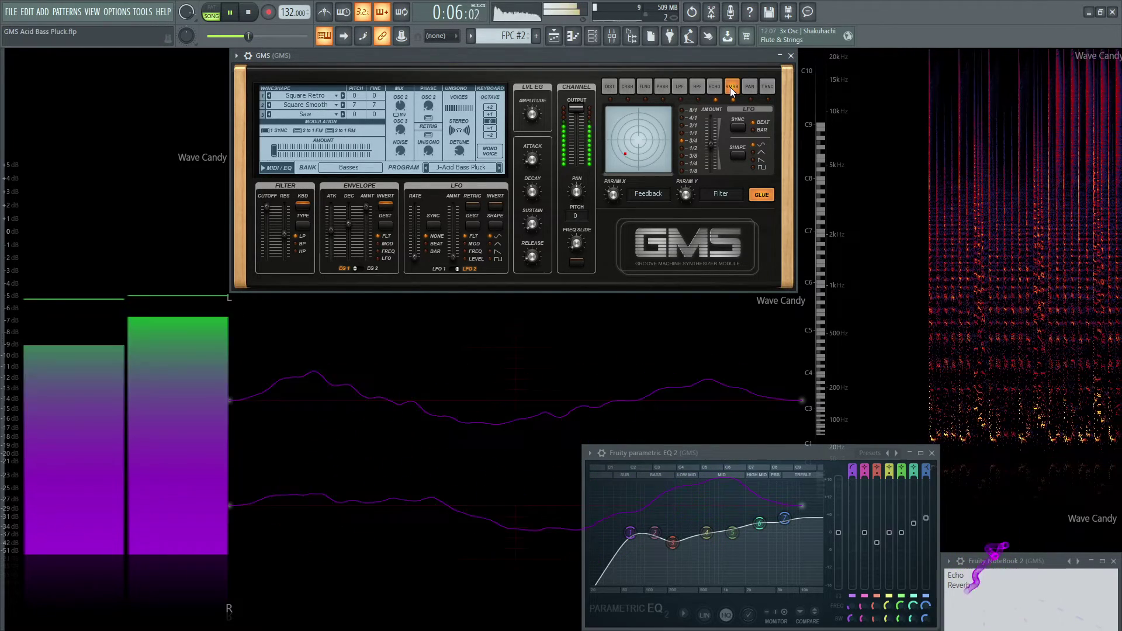
{"action": "key", "text": "space"}
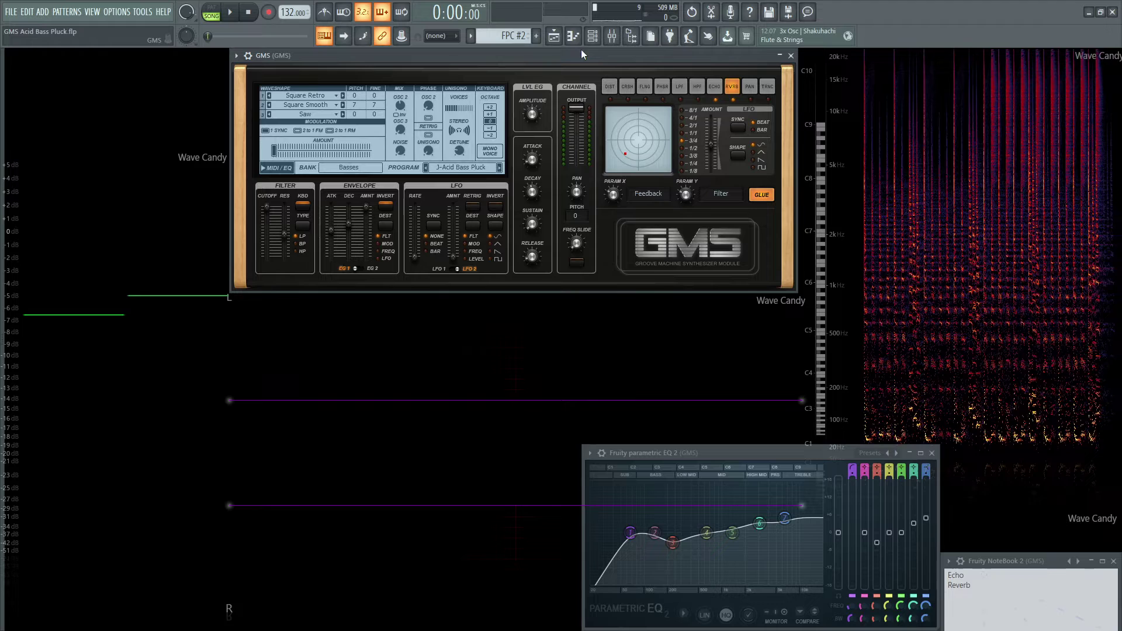